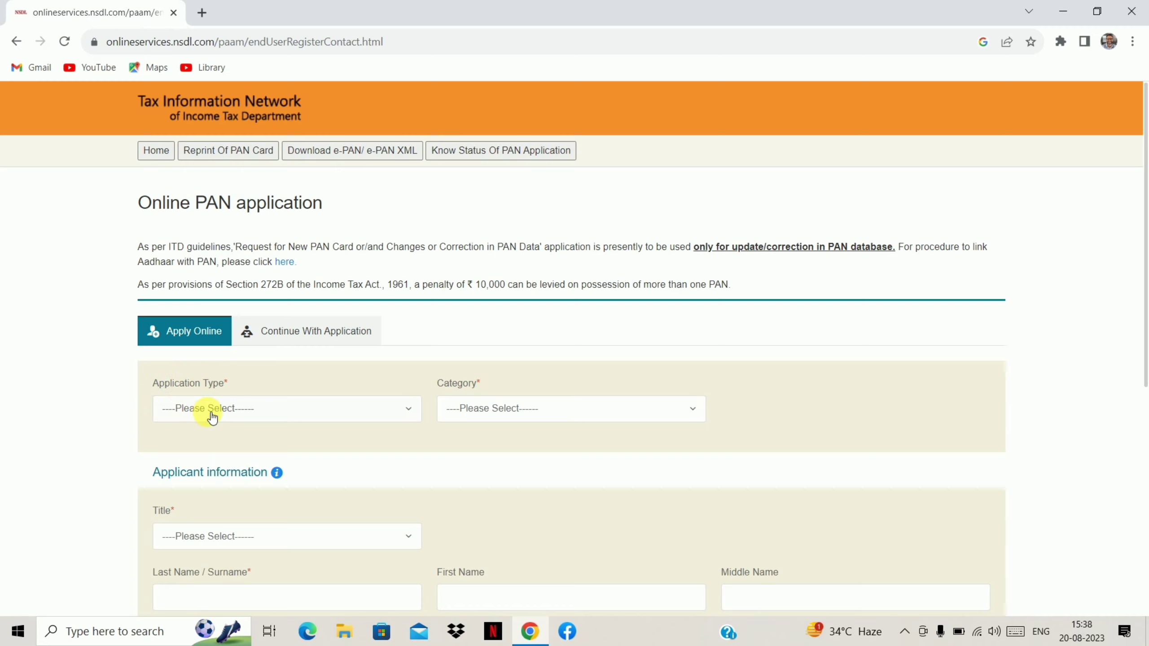
Preview the Application Type choices on the open PAN application page.
{"action": "left_click", "coordinate": [298, 415]}
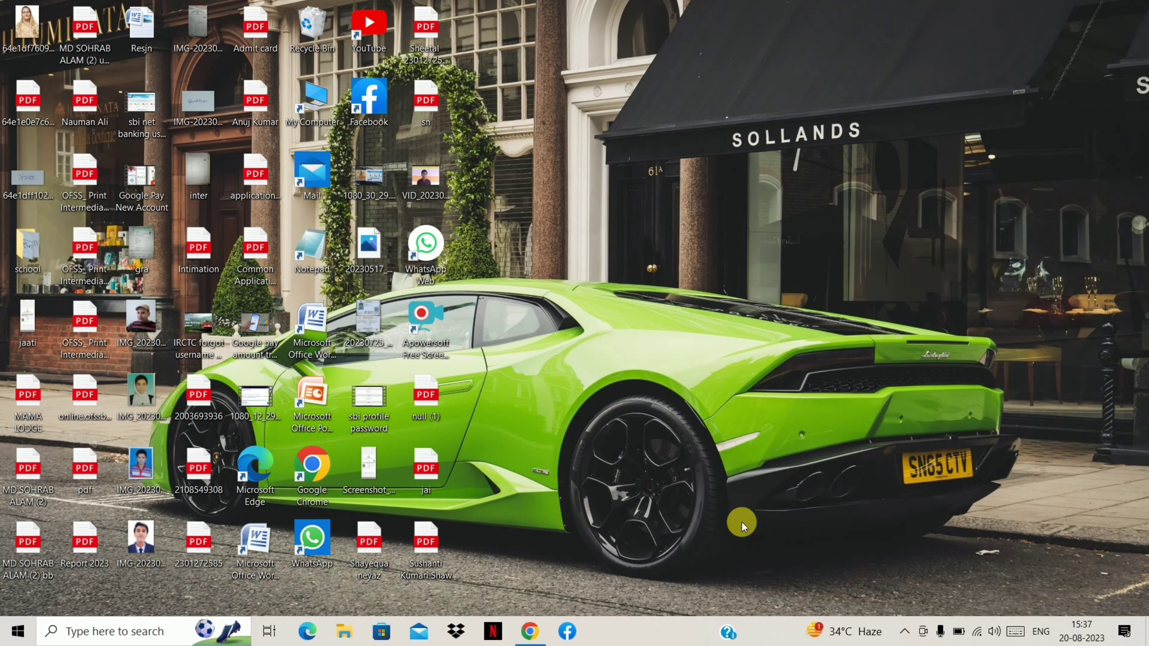
Search Google for 'nsdl' and open the 'Online PAN application - NSDL' result.
{"action": "left_click", "coordinate": [542, 628]}
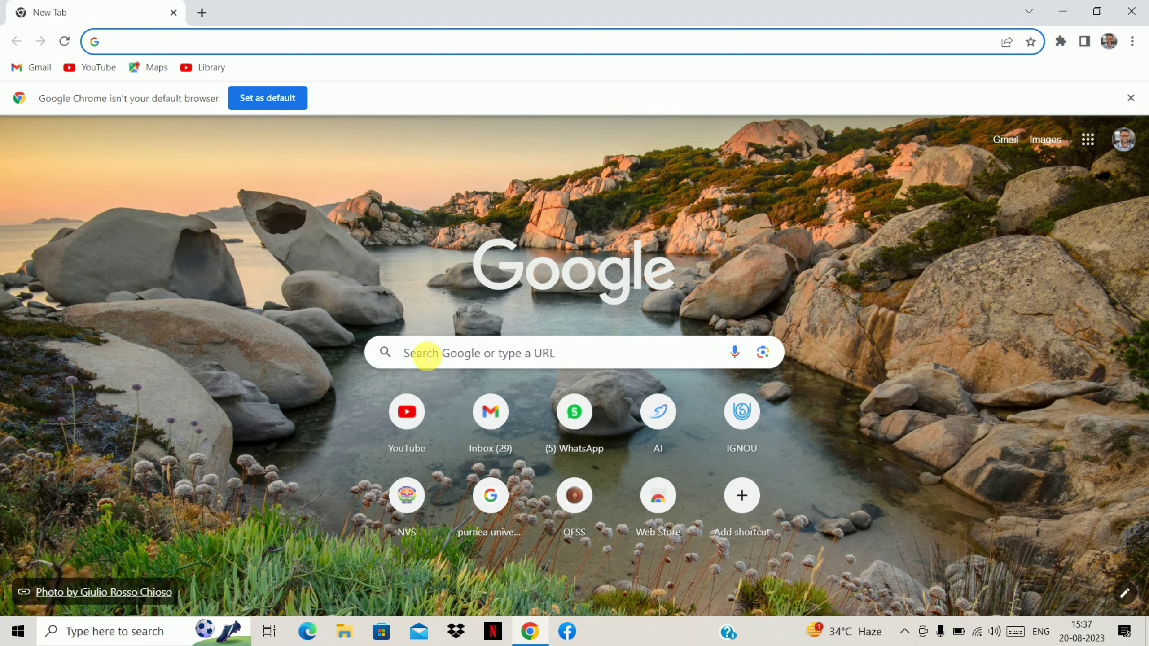
{"action": "left_click", "coordinate": [426, 354]}
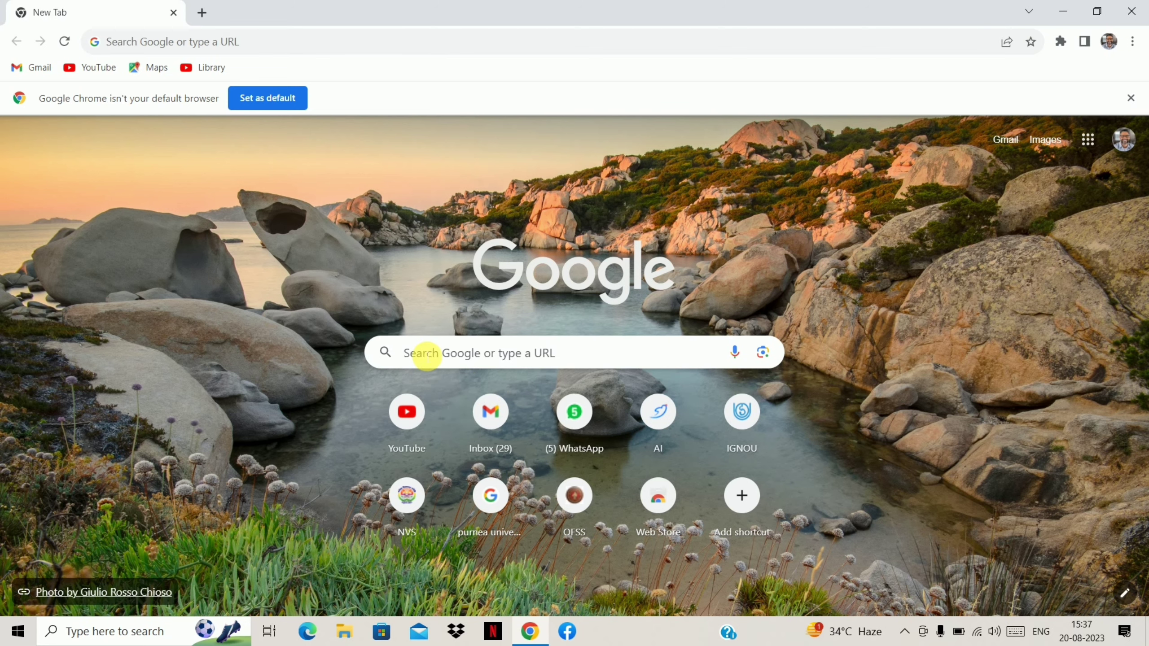
{"action": "left_click", "coordinate": [426, 354]}
{"action": "type", "text": "nsdl"}
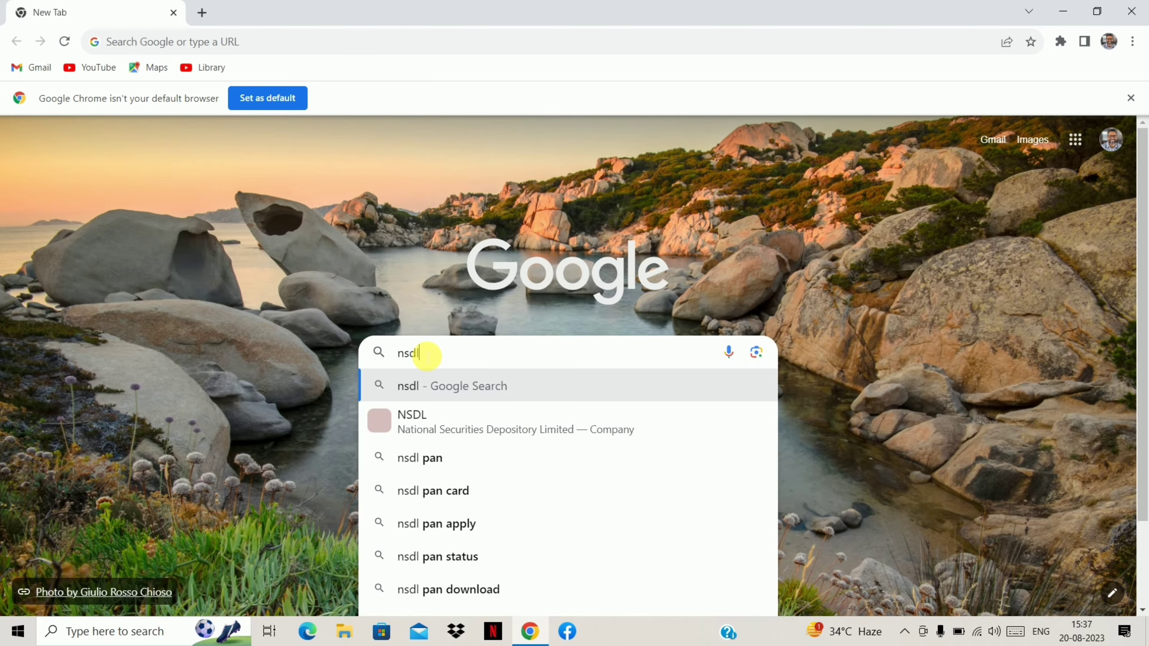
{"action": "key", "text": "Return"}
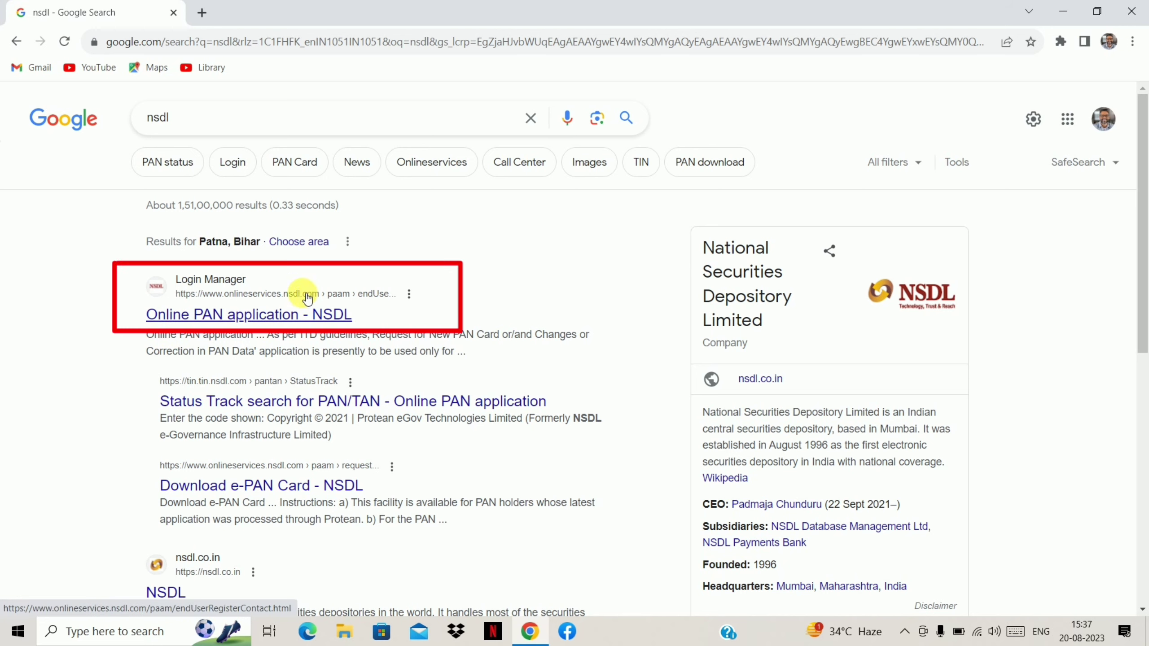
{"action": "left_click", "coordinate": [244, 317]}
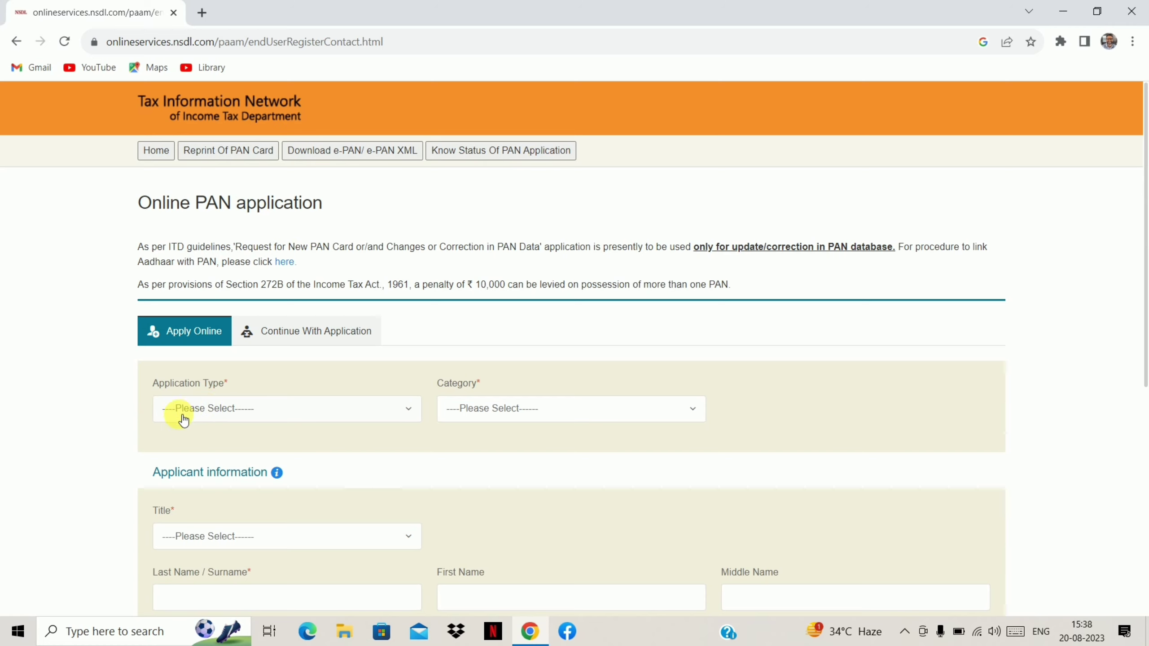
Choose 'New PAN - Indian Citizen (Form 49A)' as application type and INDIVIDUAL as category.
{"action": "left_click", "coordinate": [297, 415]}
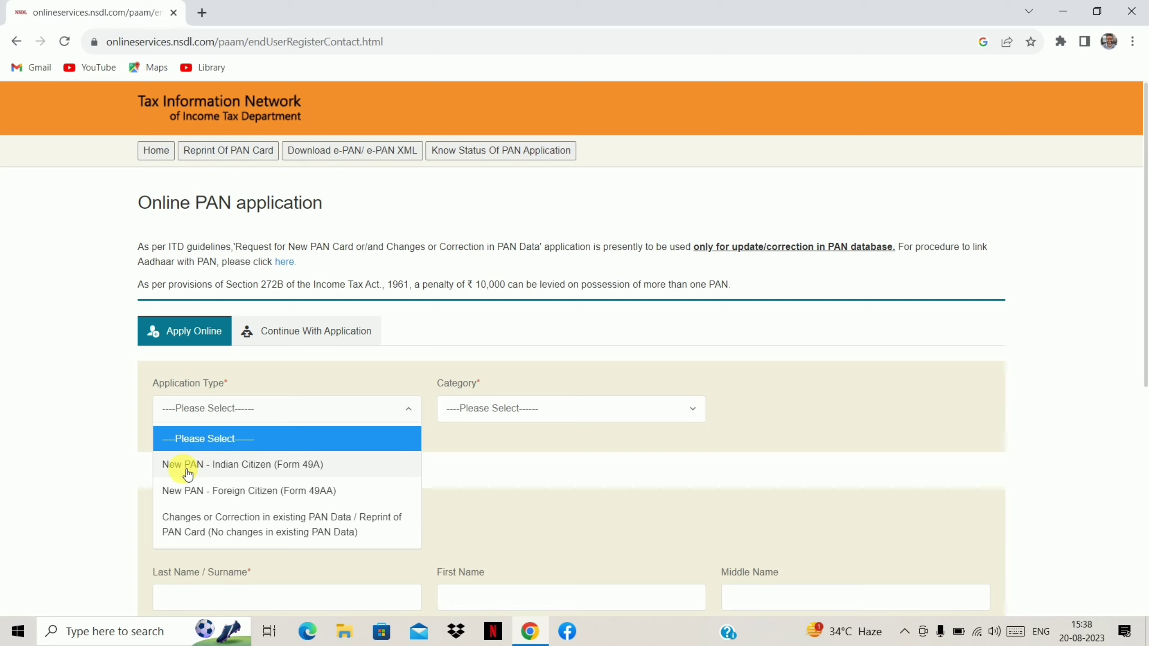
{"action": "left_click", "coordinate": [293, 467]}
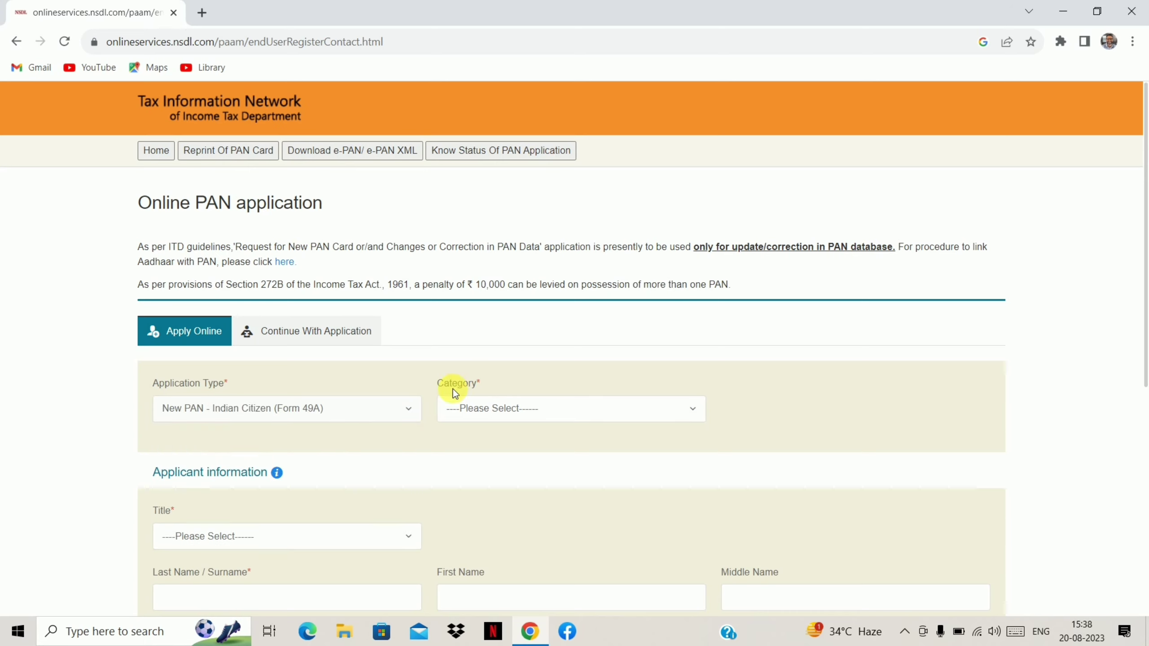
{"action": "left_click", "coordinate": [518, 411]}
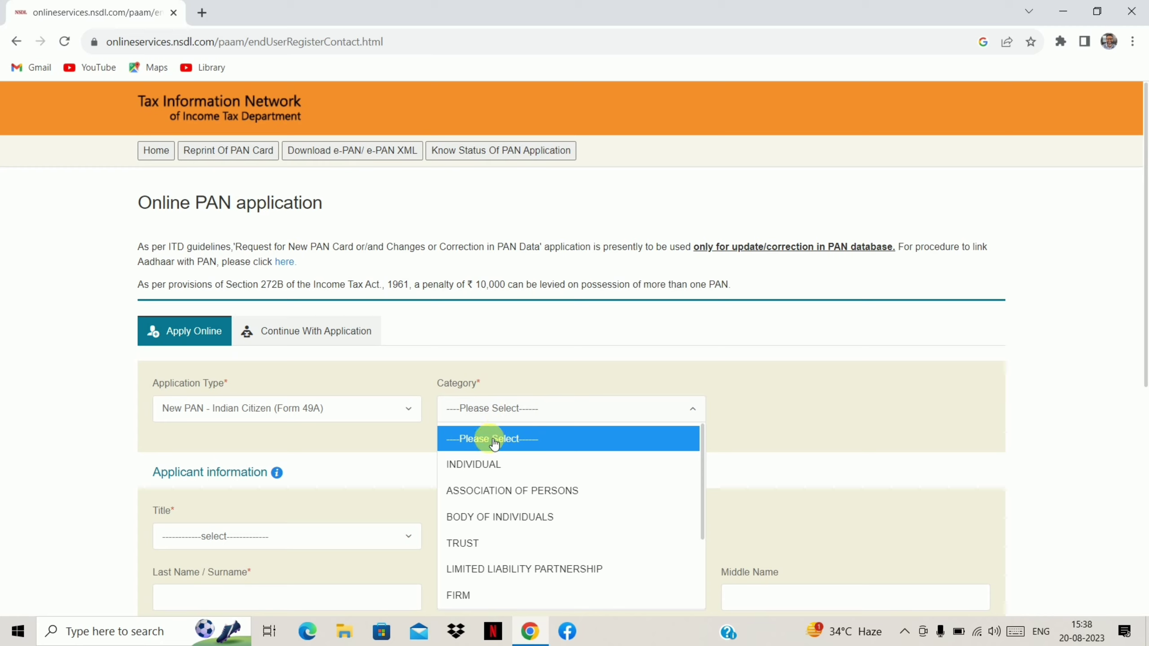
{"action": "left_click", "coordinate": [495, 471]}
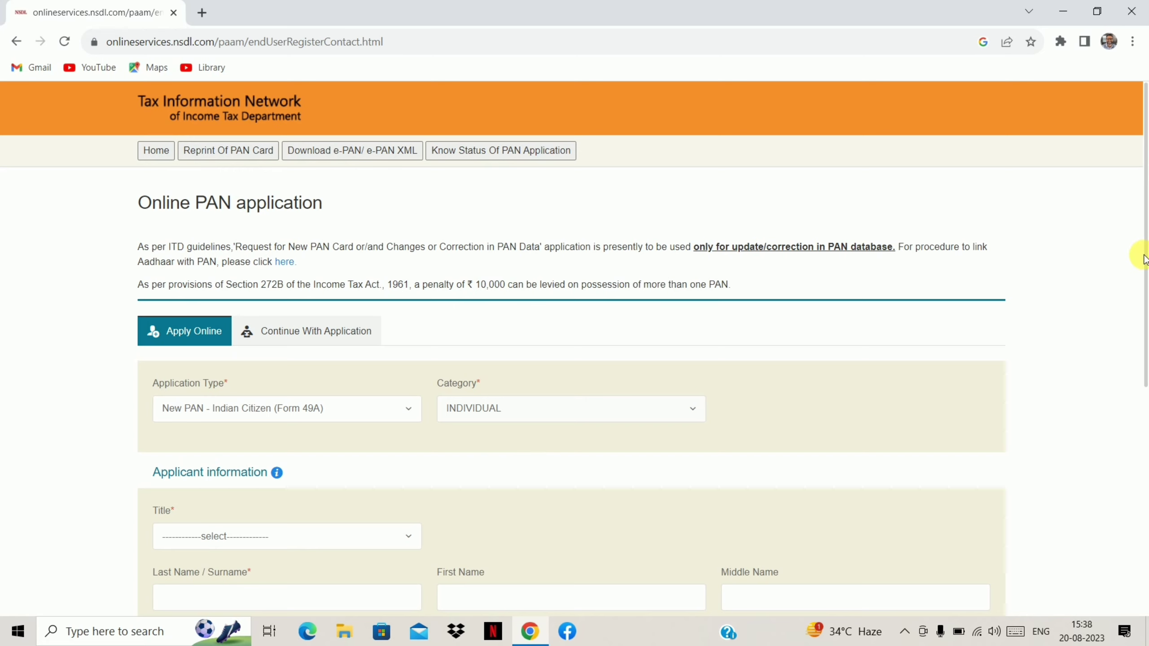
Pick Smt from the Title dropdown for the applicant.
{"action": "scroll", "coordinate": [1145, 260], "scroll_direction": "down", "scroll_amount": 2}
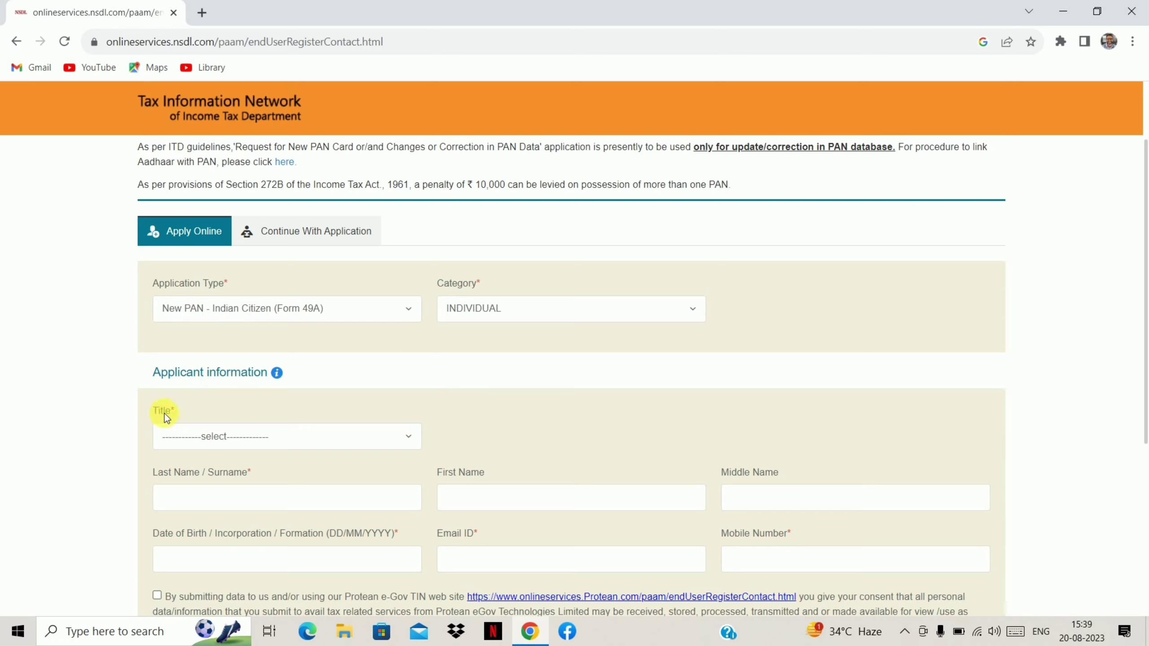
{"action": "left_click", "coordinate": [234, 438]}
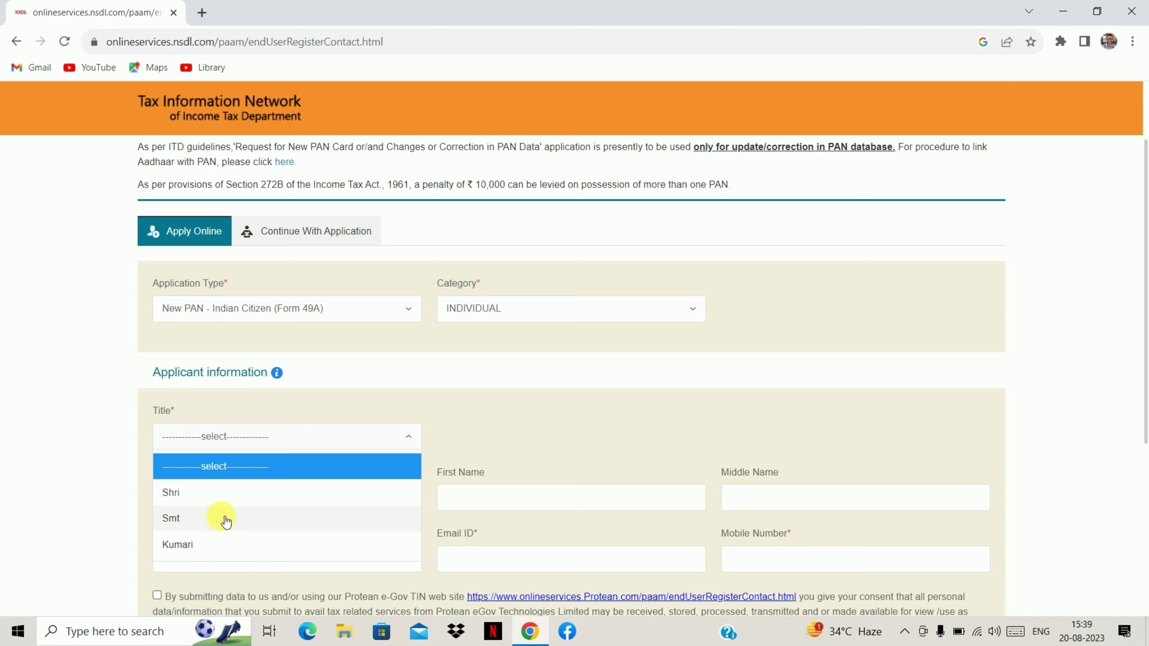
{"action": "left_click", "coordinate": [183, 520]}
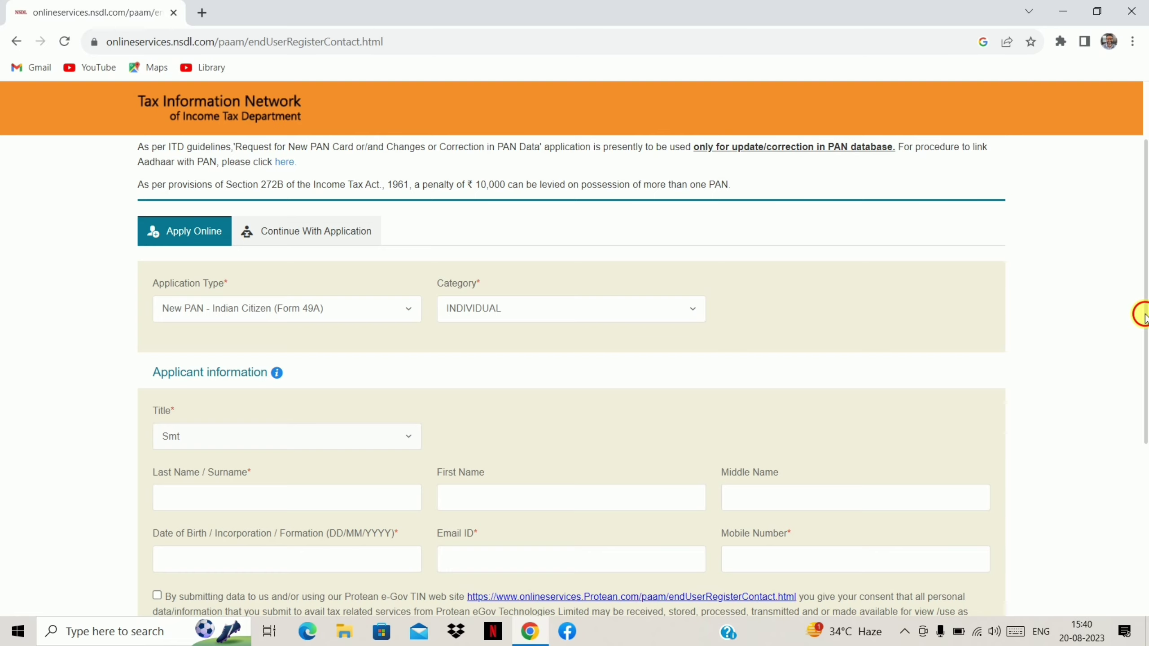
{"action": "left_click_drag", "start_coordinate": [1142, 315], "coordinate": [1145, 354]}
{"action": "scroll", "coordinate": [1145, 362], "scroll_direction": "down", "scroll_amount": 1}
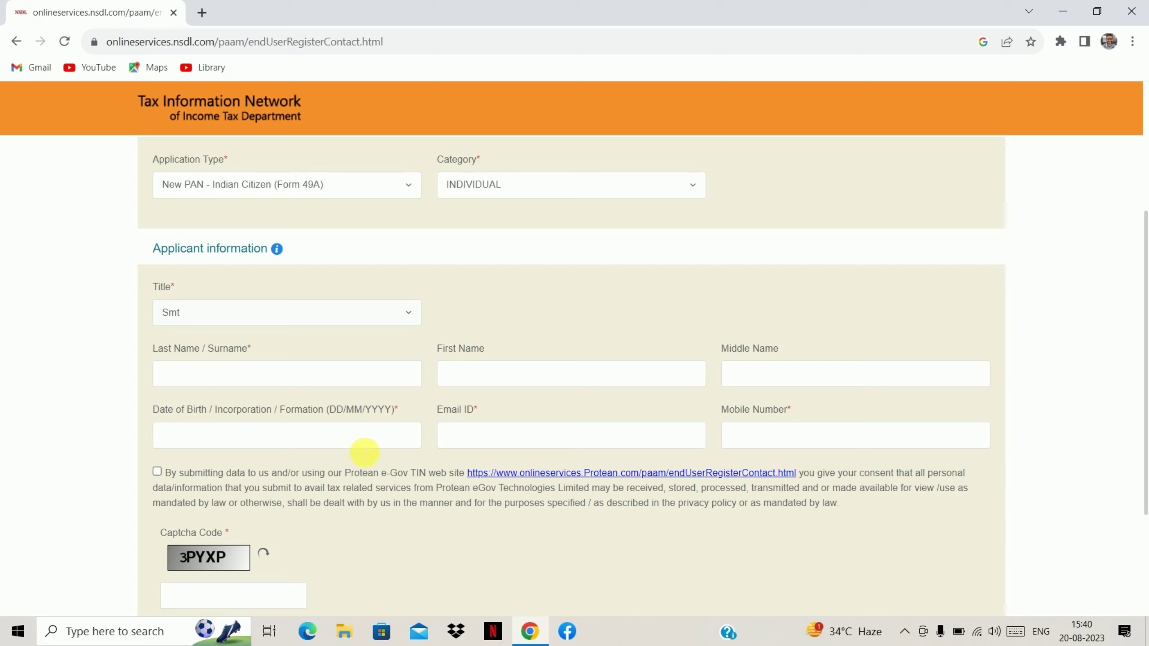
Pick 11 August 2016 from the Date of Birth calendar.
{"action": "left_click", "coordinate": [350, 439]}
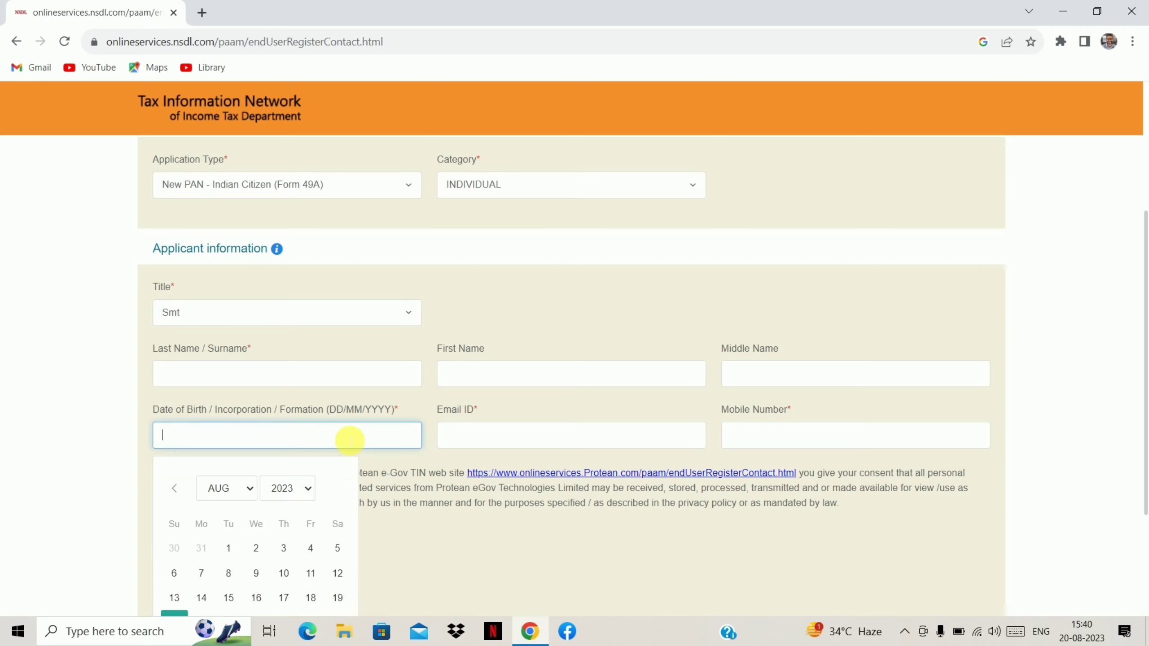
{"action": "left_click", "coordinate": [247, 490]}
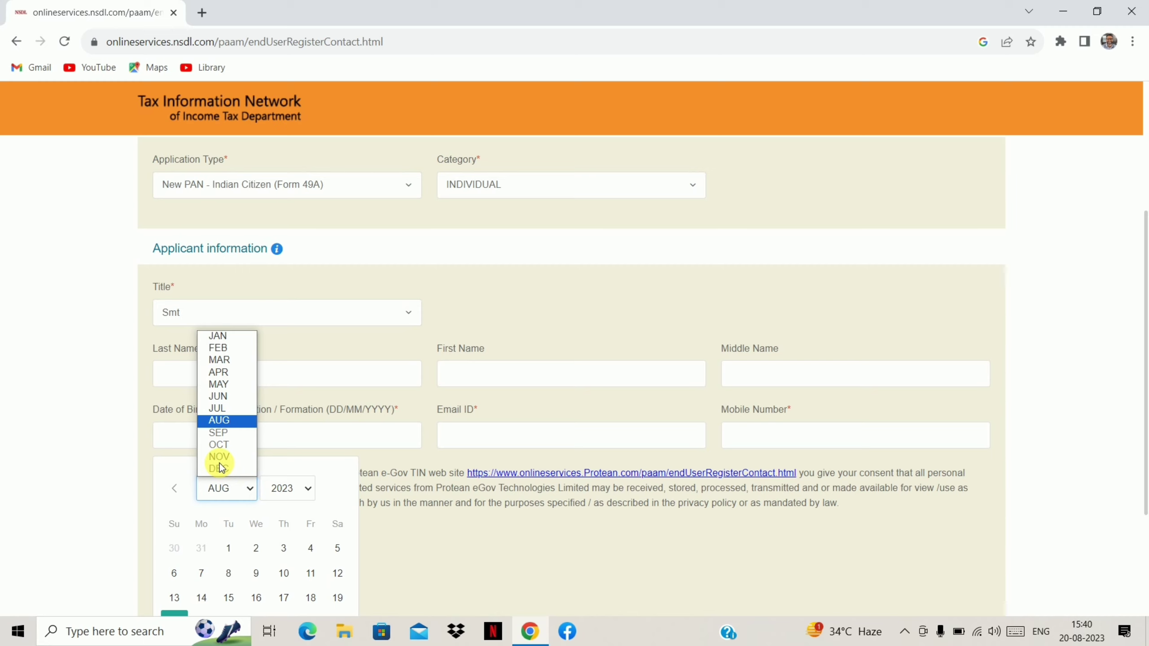
{"action": "left_click", "coordinate": [308, 489]}
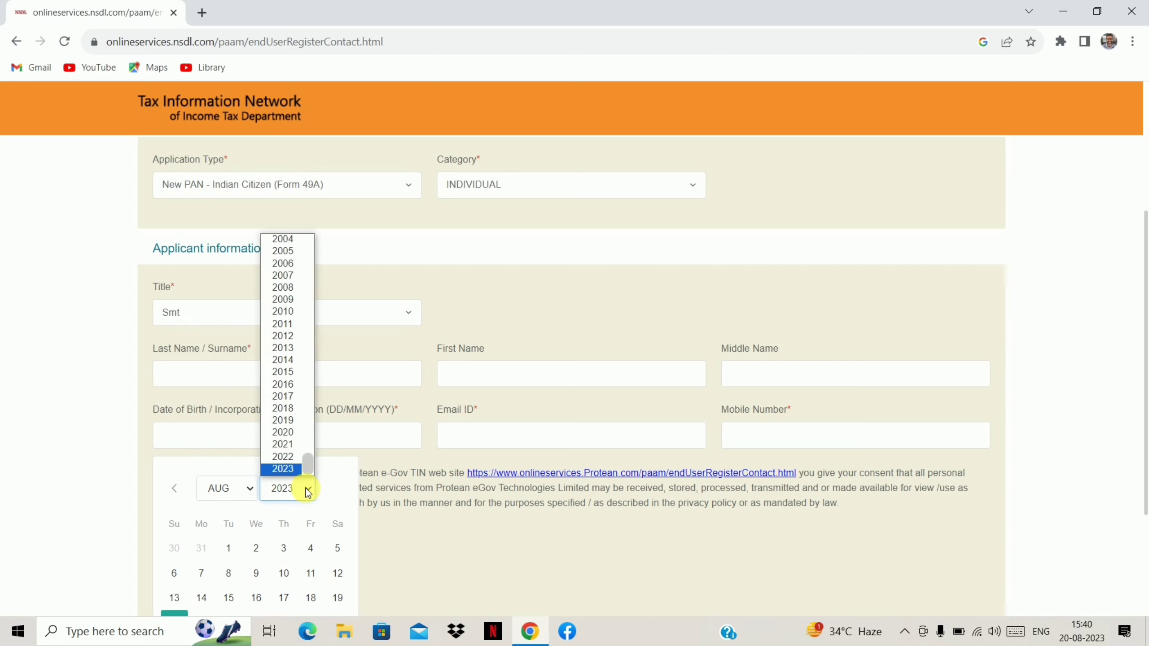
{"action": "left_click", "coordinate": [284, 386]}
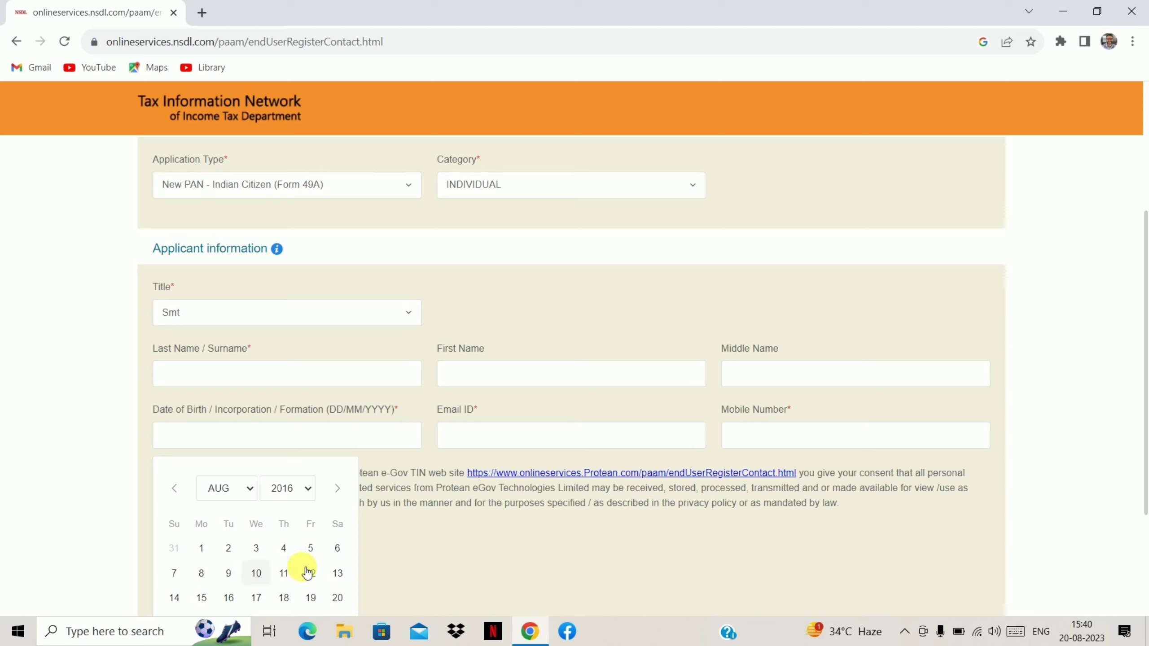
{"action": "left_click", "coordinate": [291, 572]}
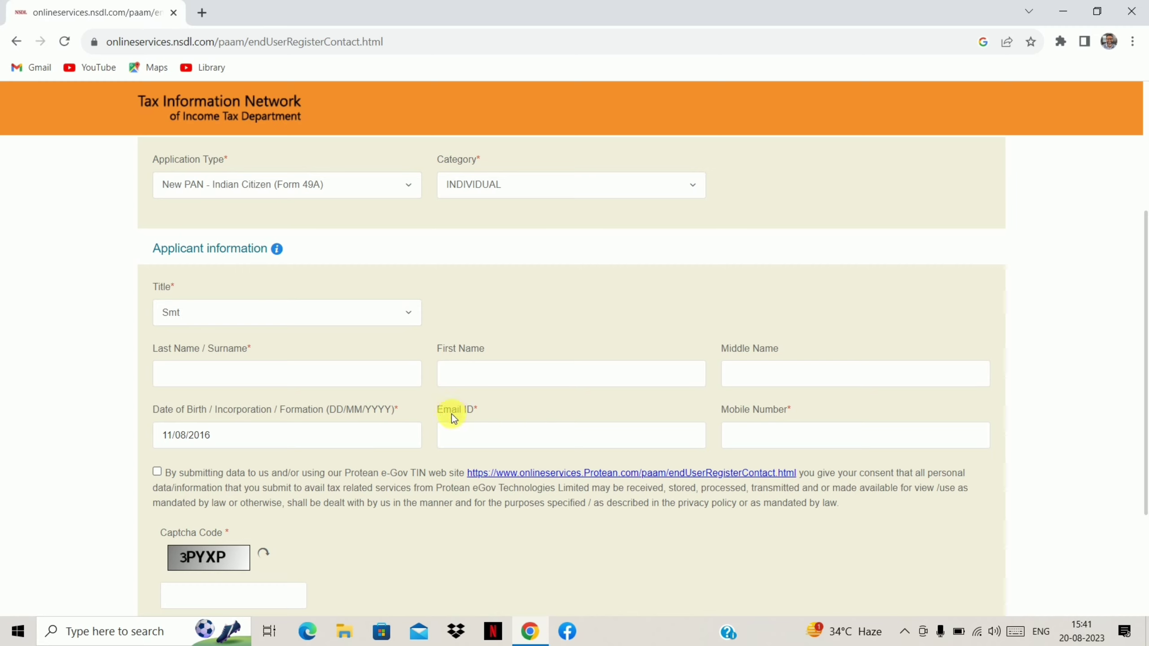
Start entering the applicant's e-mail address in the Email ID field.
{"action": "left_click", "coordinate": [464, 437]}
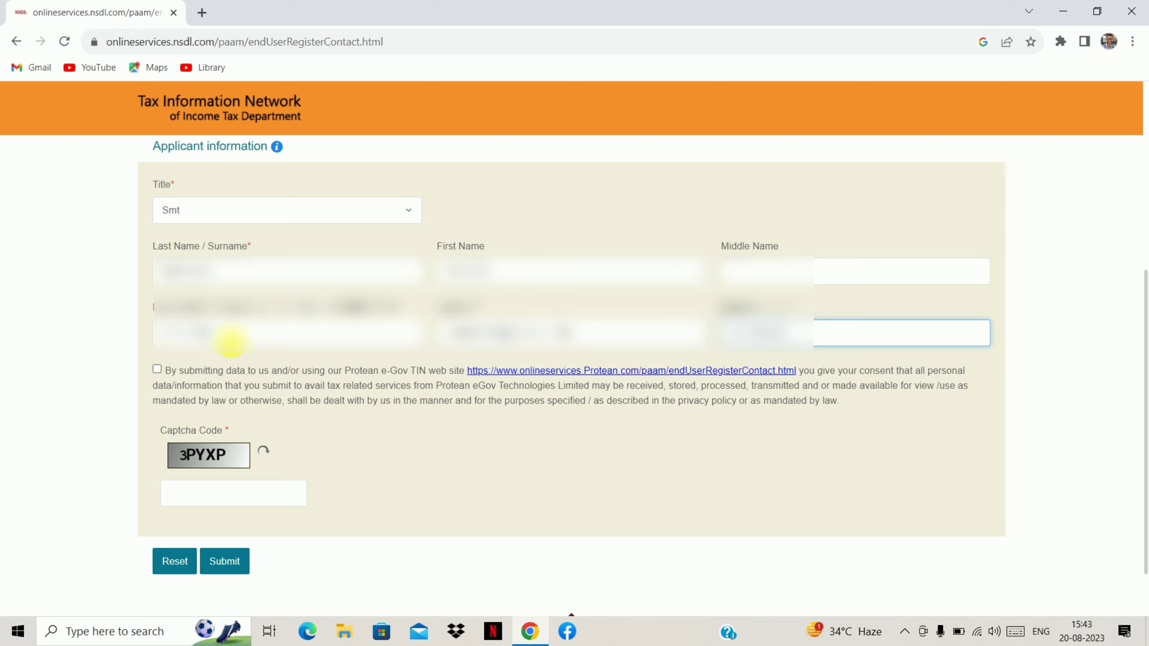
Accept the data consent, enter the captcha code and submit the registration.
{"action": "left_click", "coordinate": [157, 370]}
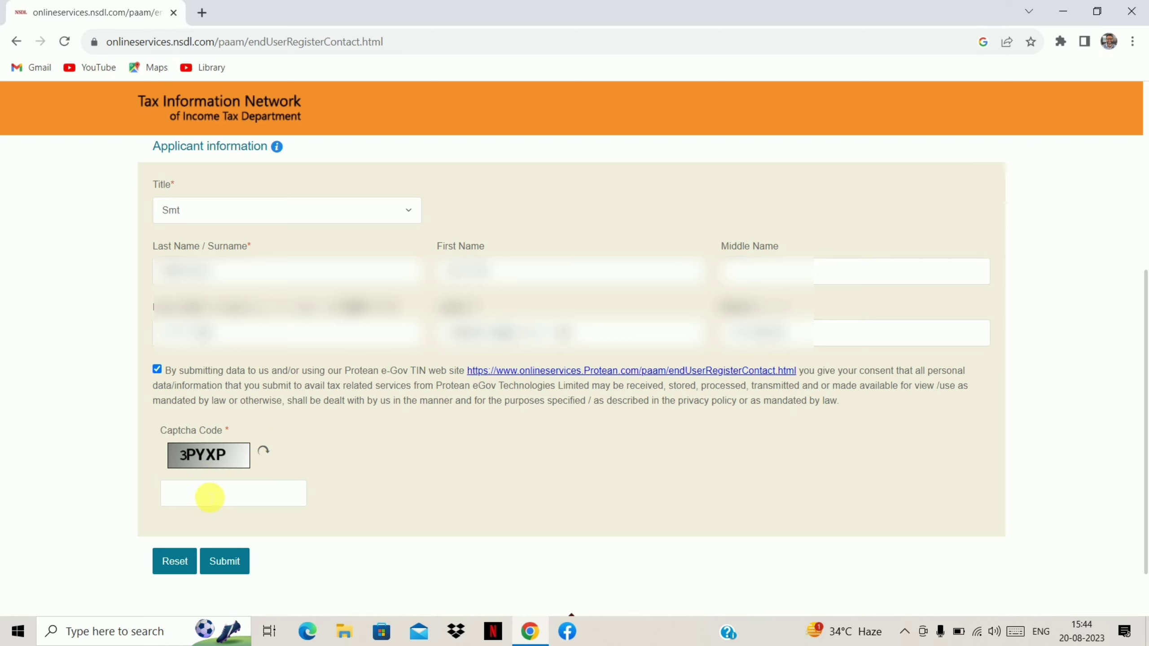
{"action": "left_click", "coordinate": [210, 497]}
{"action": "type", "text": "3PYXP"}
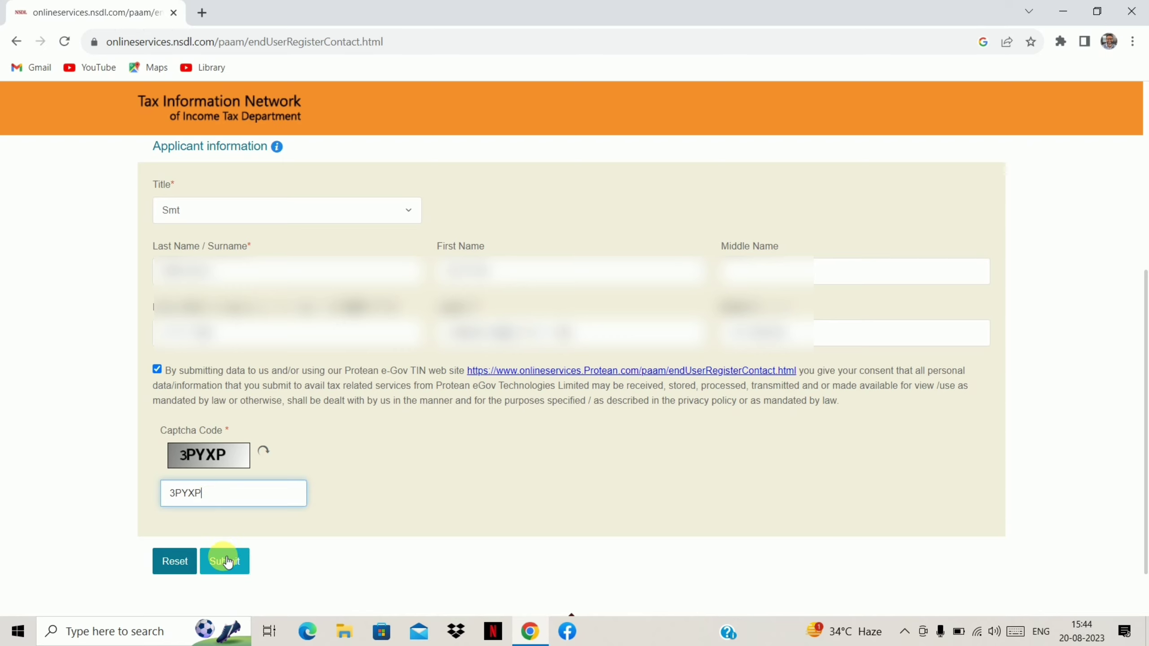
{"action": "left_click", "coordinate": [227, 562]}
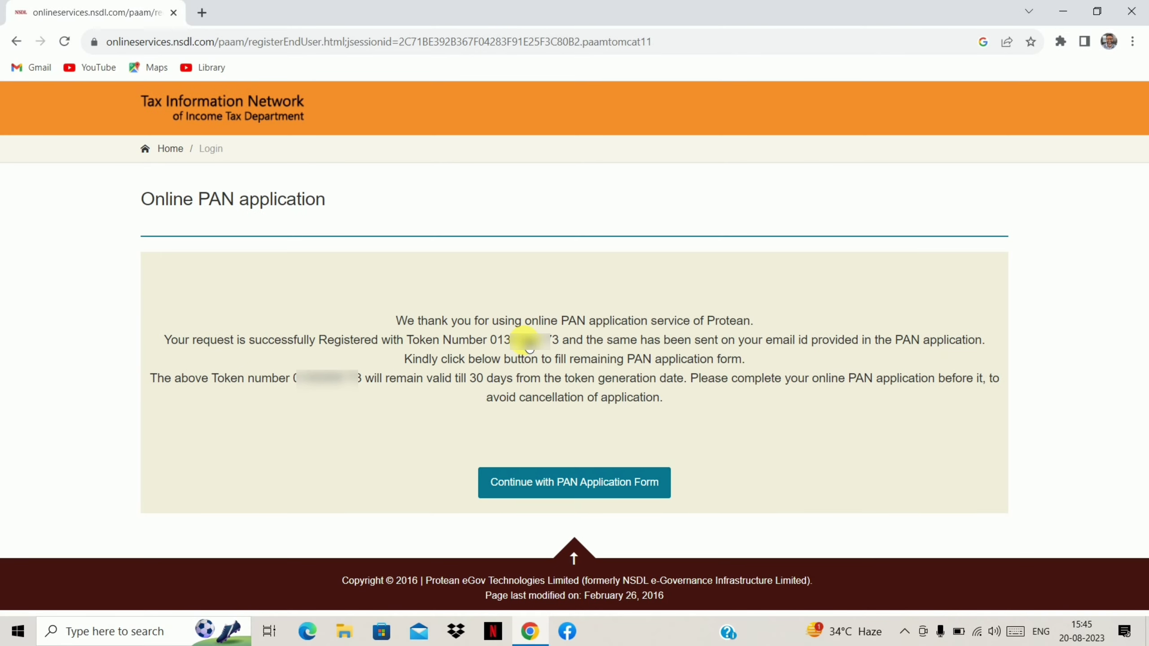
Continue with the PAN Application Form to load its Personal Details step.
{"action": "left_click", "coordinate": [519, 495]}
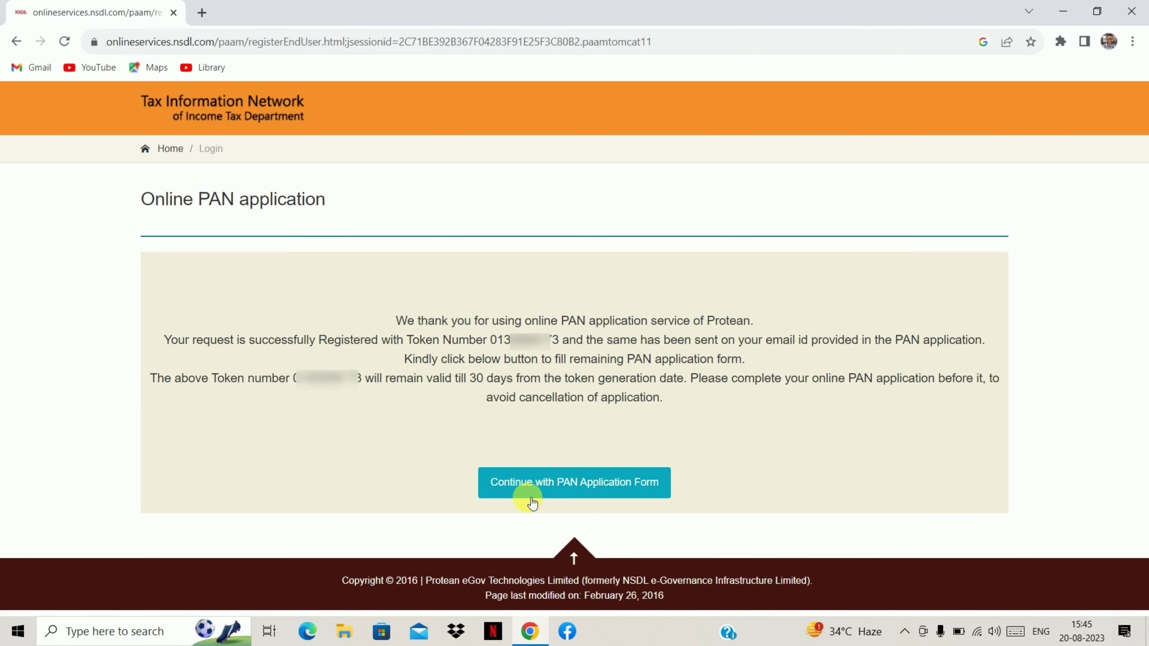
{"action": "left_click", "coordinate": [611, 483]}
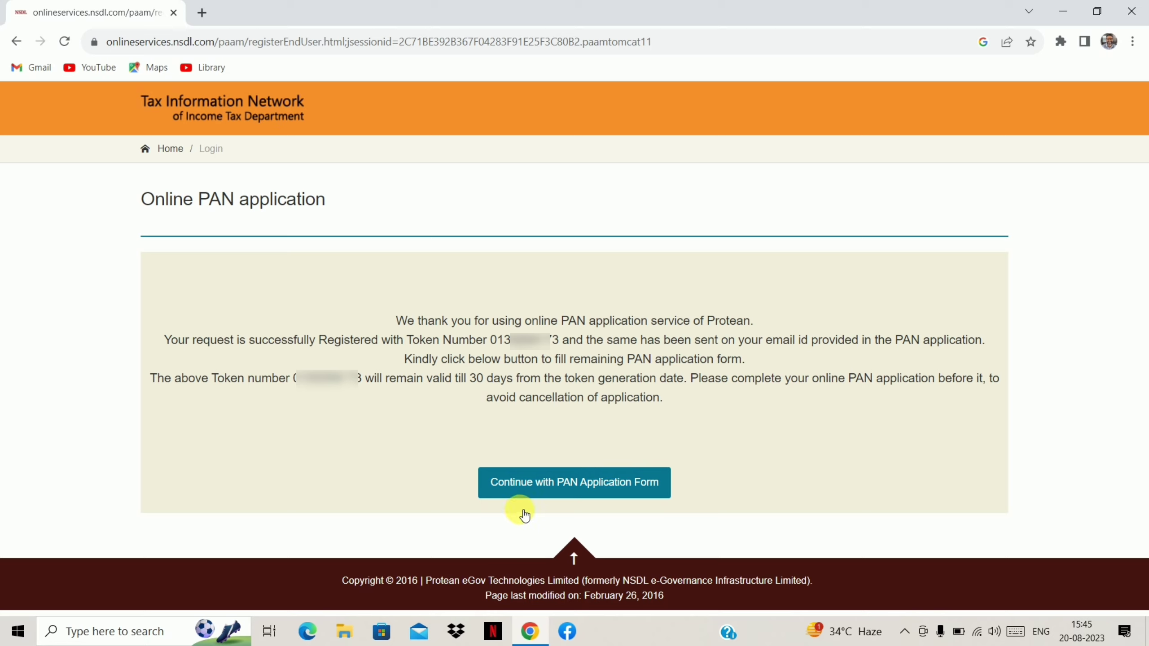
{"action": "left_click", "coordinate": [594, 486]}
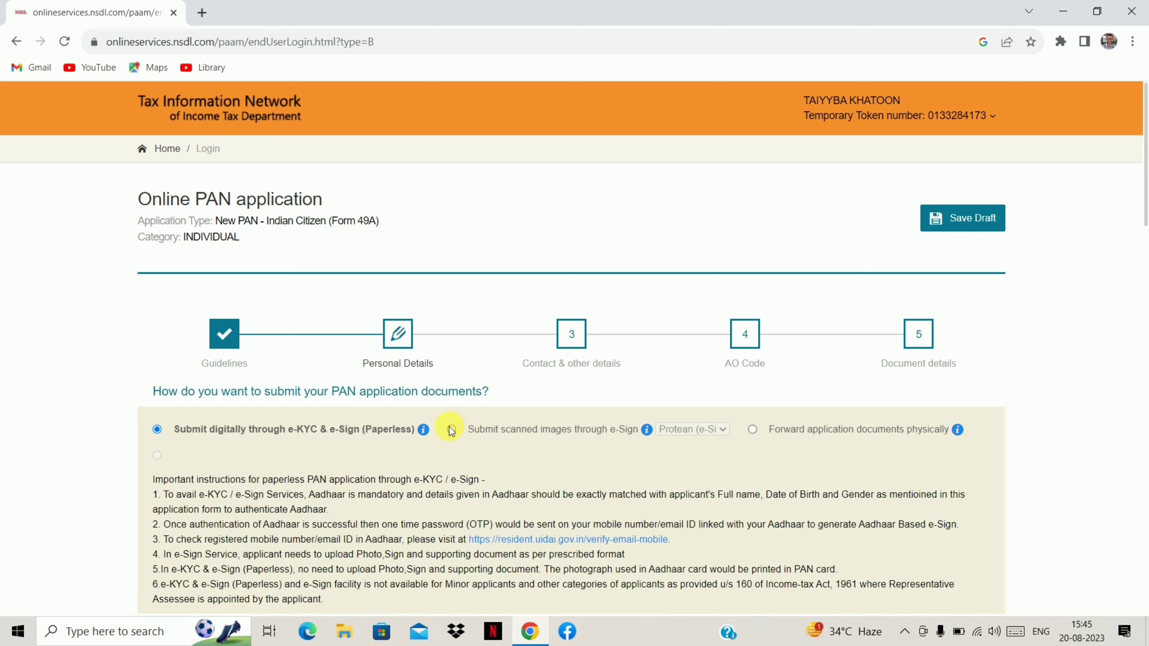
Select 'Submit scanned images through e-Sign' as the document submission method.
{"action": "left_click", "coordinate": [452, 431]}
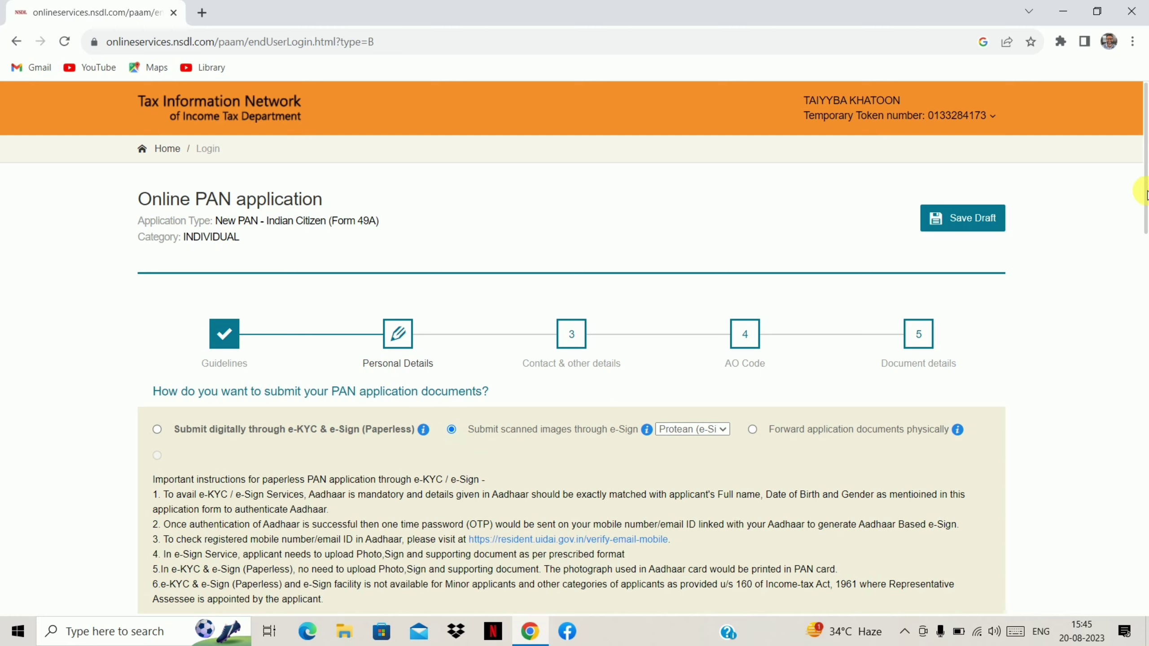
{"action": "left_click_drag", "start_coordinate": [1145, 192], "coordinate": [1145, 287]}
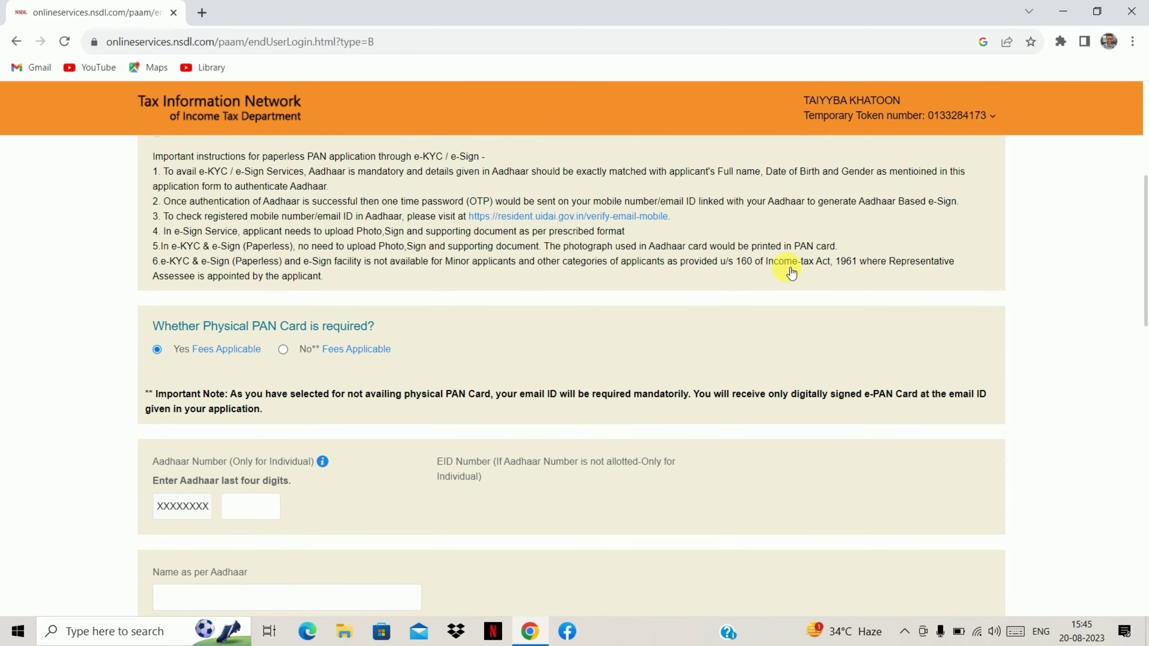
{"action": "mouse_move", "coordinate": [255, 349]}
{"action": "mouse_move", "coordinate": [204, 365]}
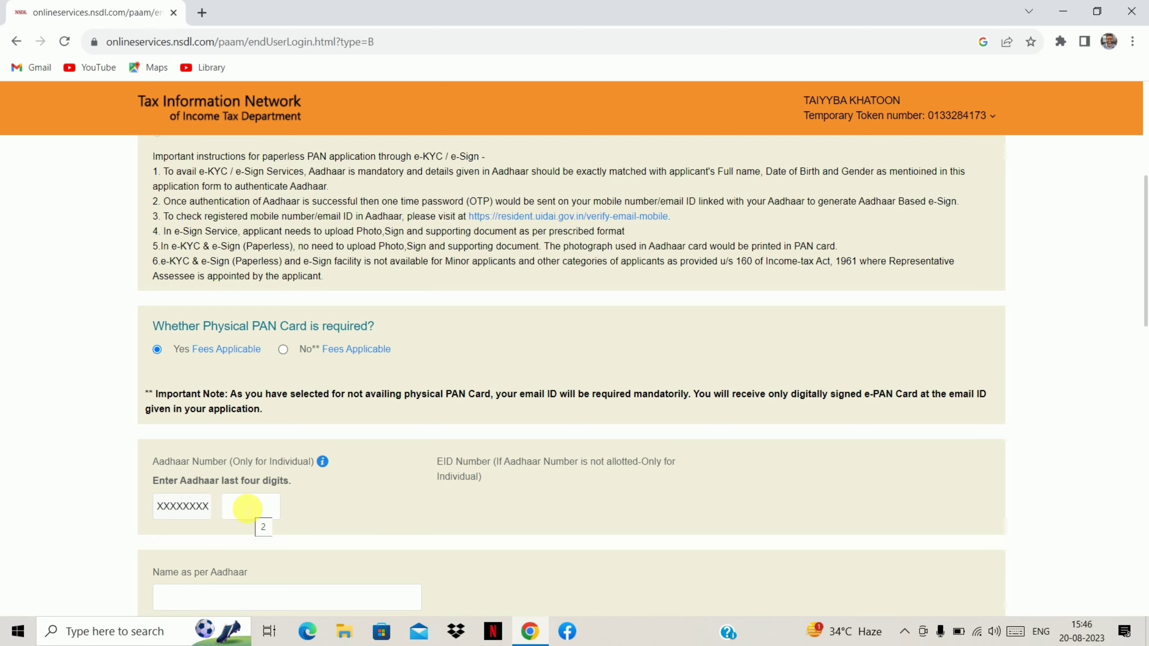
Enter the last four Aadhaar digits and the applicant's full name as per Aadhaar.
{"action": "scroll", "coordinate": [731, 236], "scroll_direction": "down", "scroll_amount": 5}
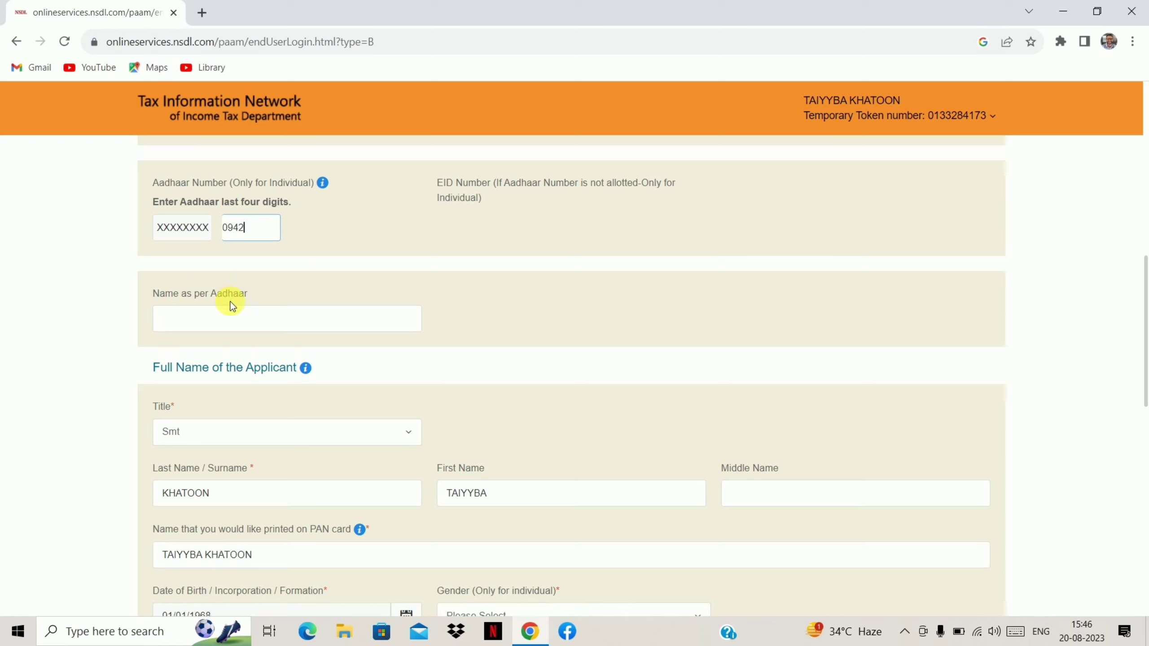
{"action": "left_click", "coordinate": [207, 321]}
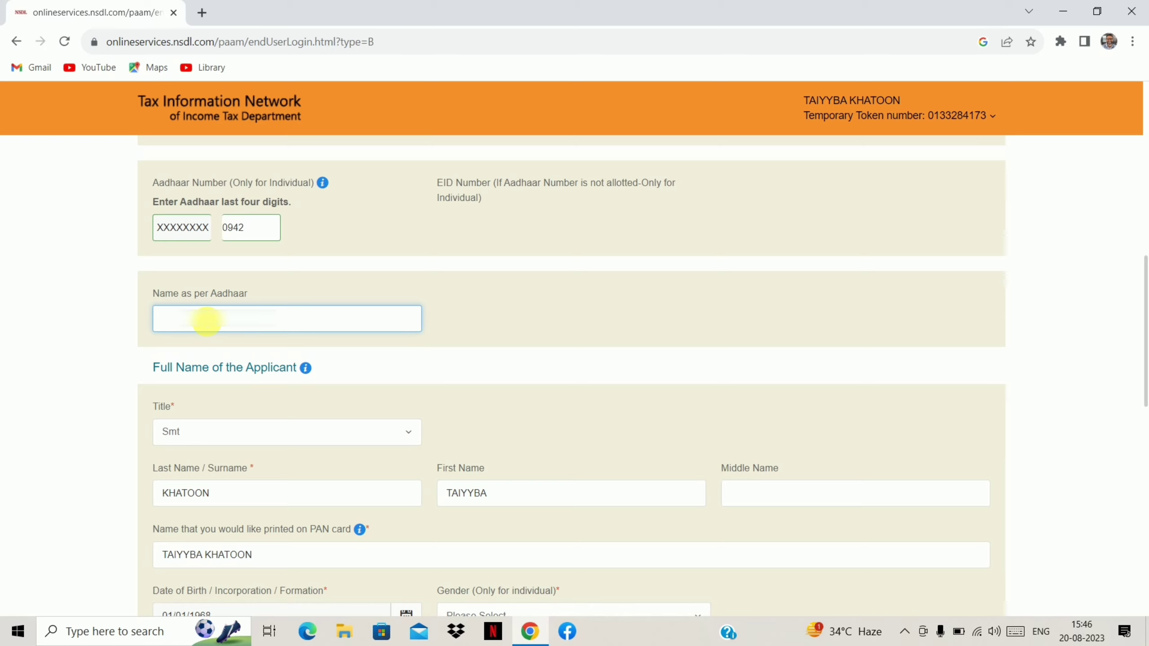
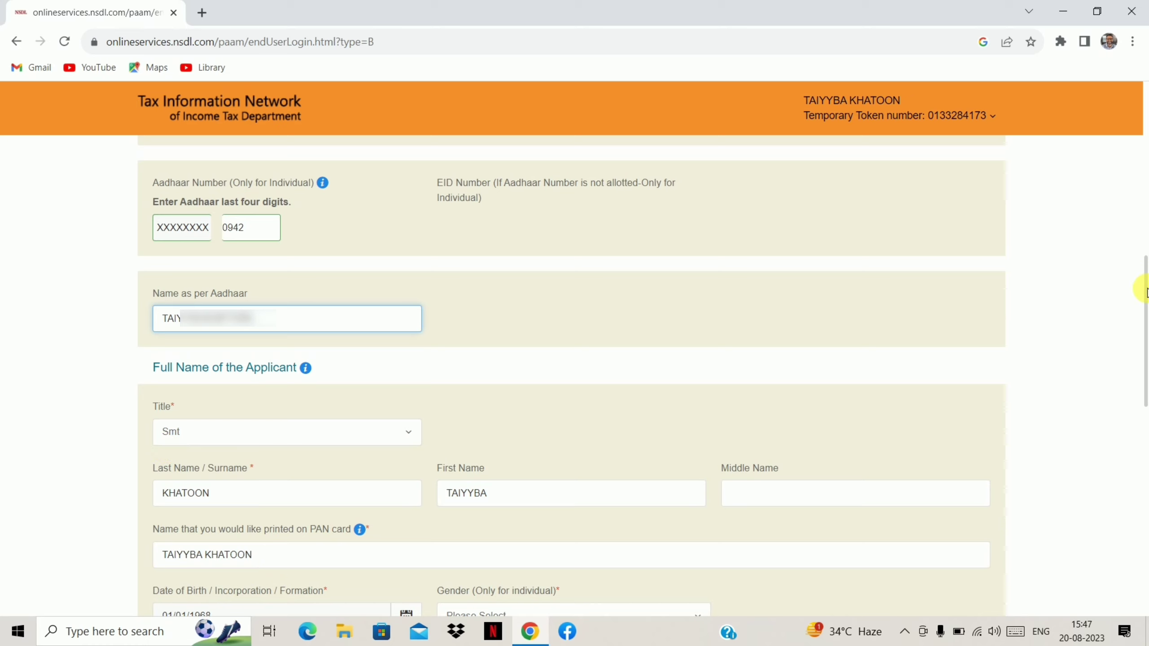
{"action": "left_click_drag", "start_coordinate": [1145, 289], "coordinate": [1145, 389]}
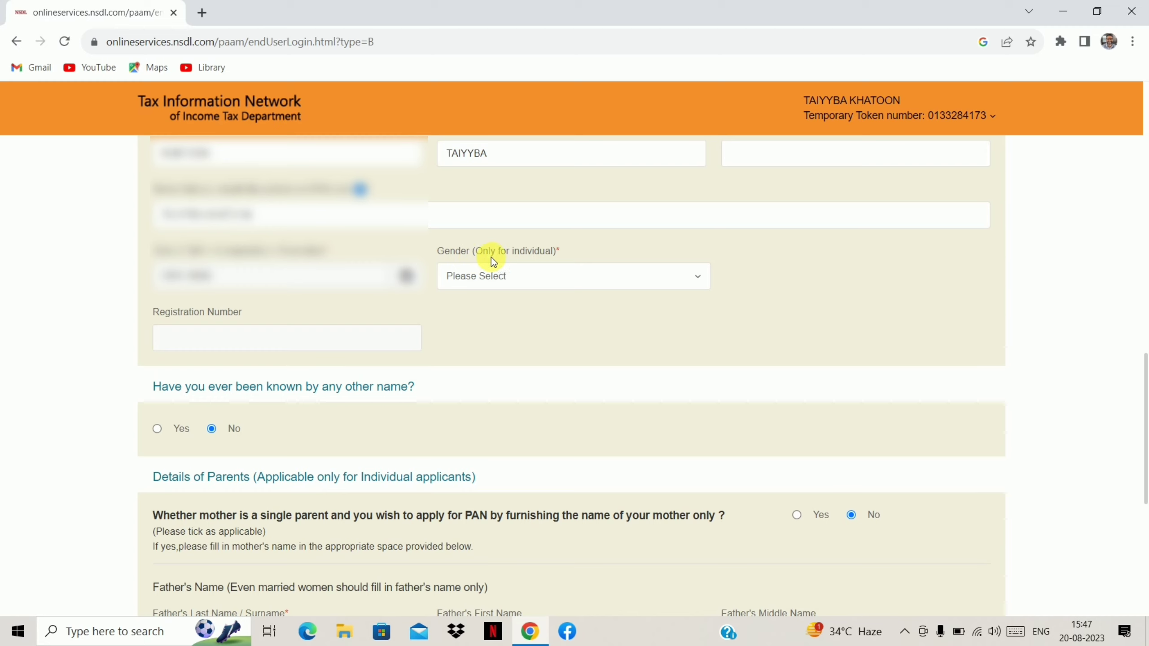
Choose Female in the applicant's Gender dropdown.
{"action": "left_click", "coordinate": [510, 284]}
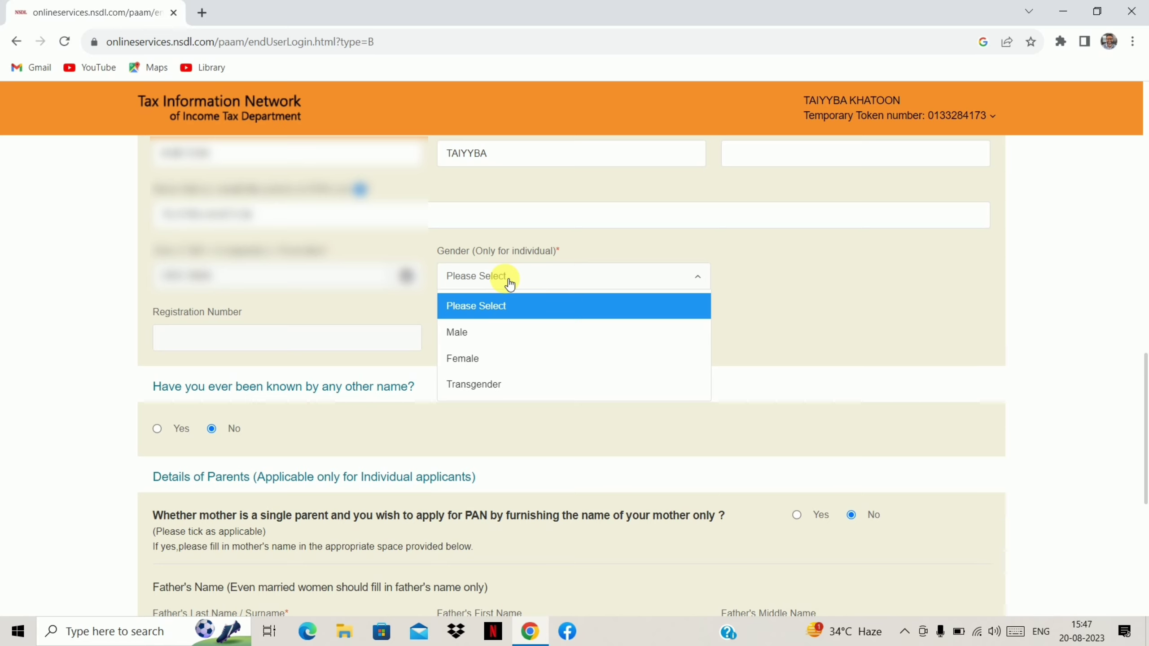
{"action": "left_click", "coordinate": [485, 366]}
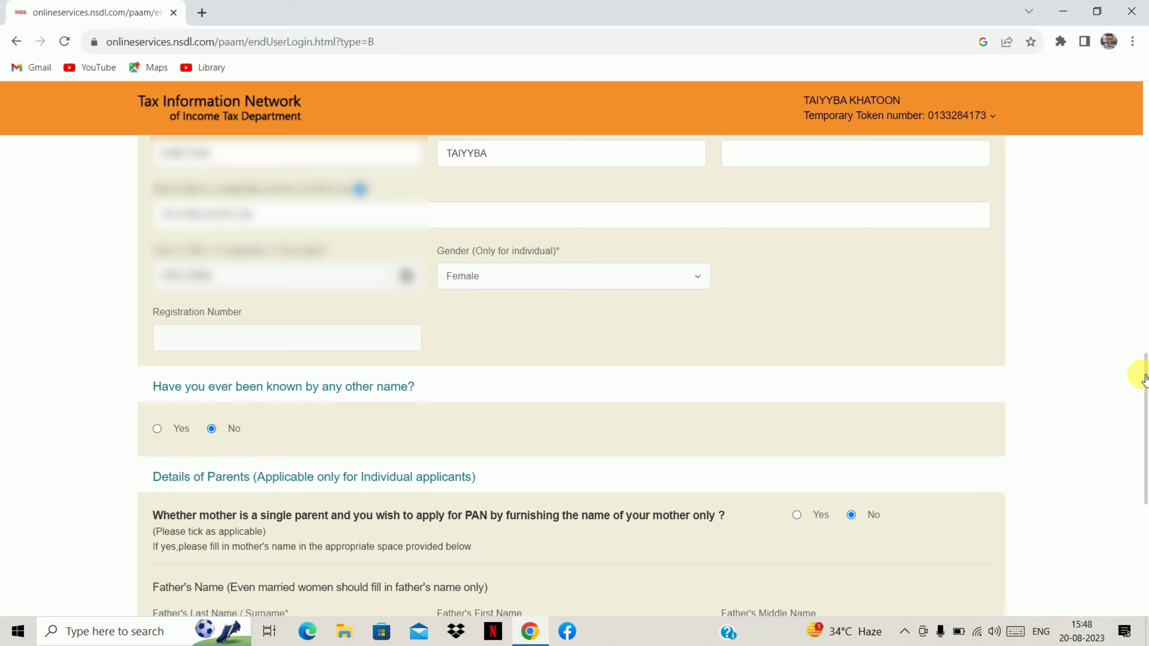
{"action": "left_click_drag", "start_coordinate": [1144, 384], "coordinate": [1143, 450]}
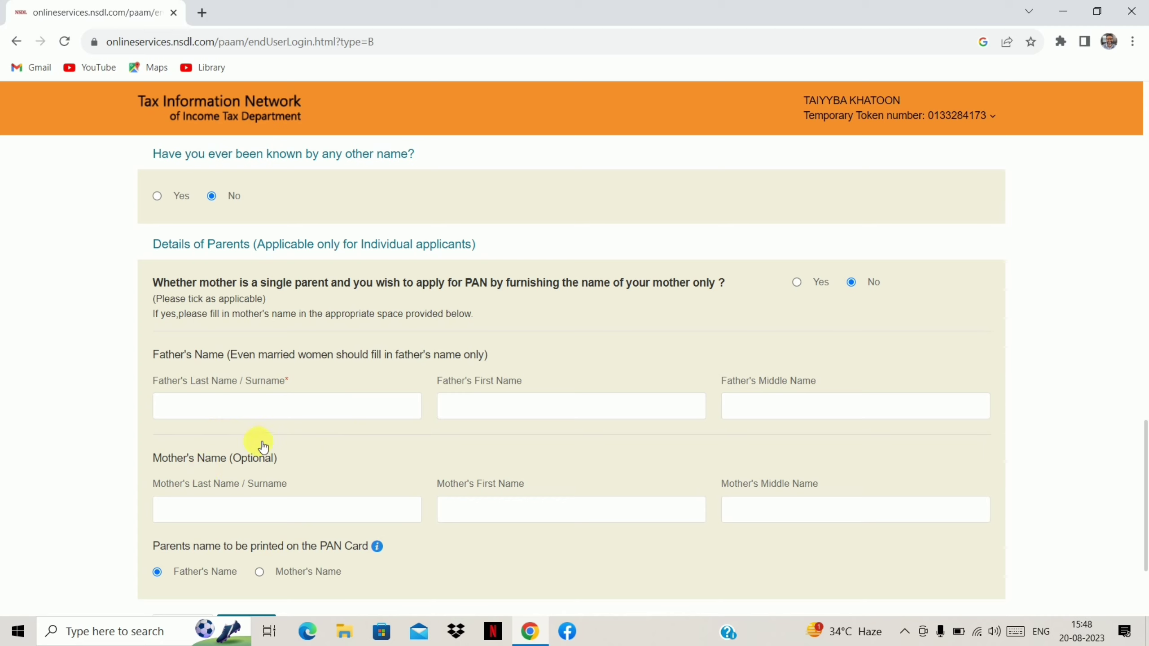
Enter the father's surname and first name, then save Personal Details.
{"action": "left_click", "coordinate": [259, 414]}
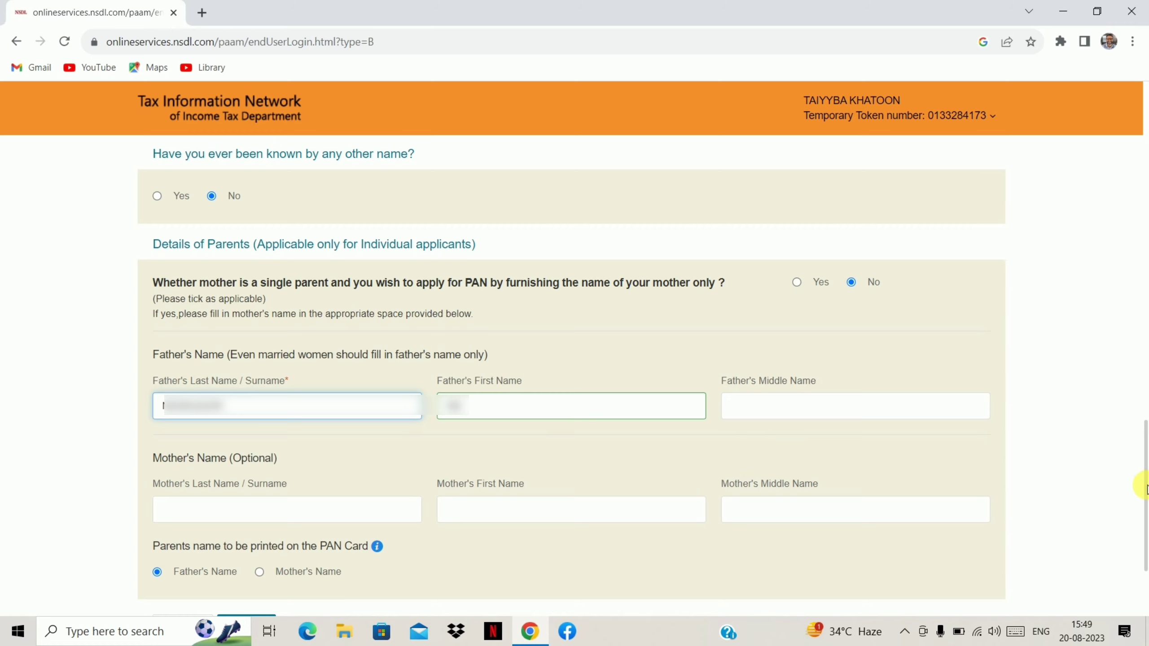
{"action": "left_click_drag", "start_coordinate": [1144, 486], "coordinate": [1142, 529]}
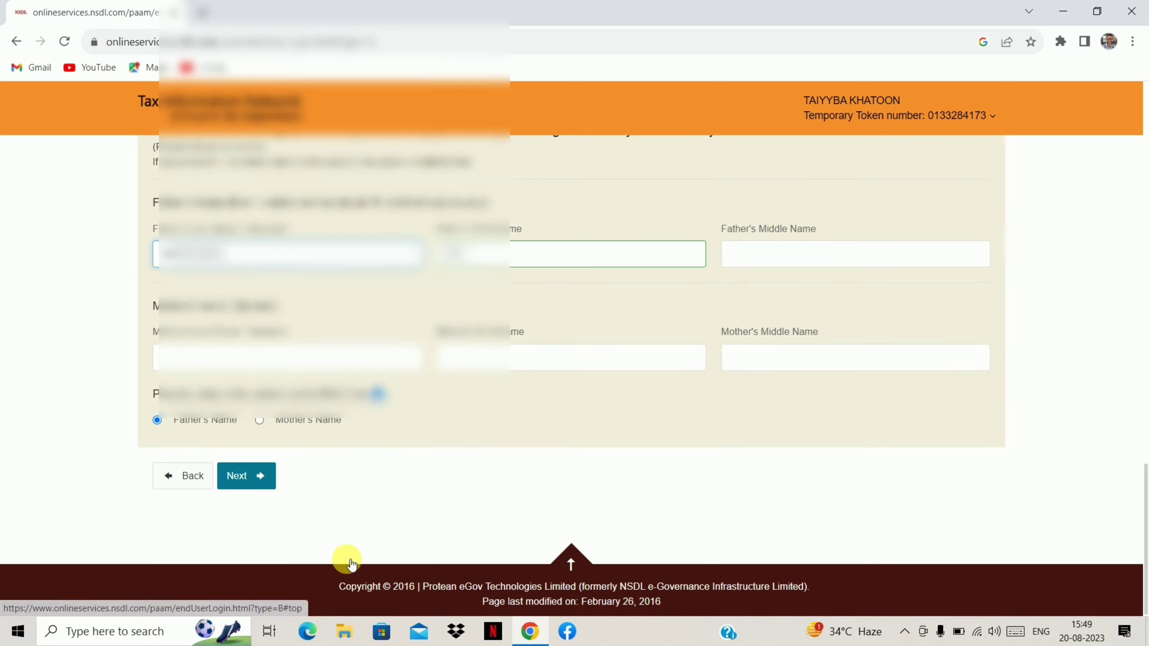
{"action": "left_click", "coordinate": [271, 478]}
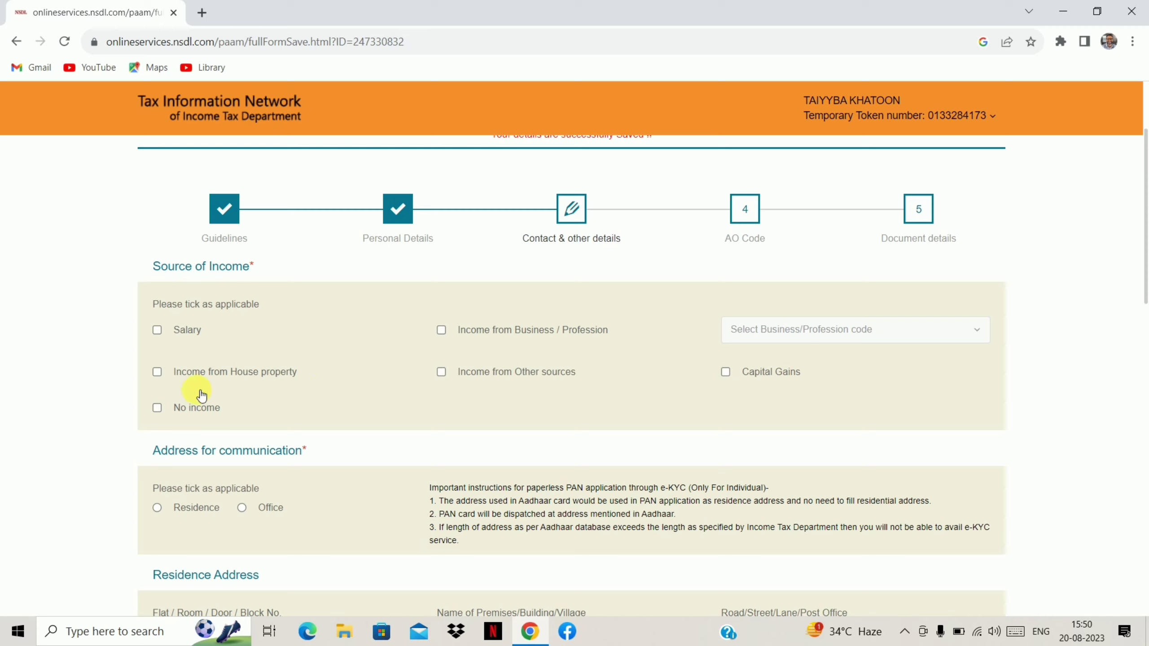
Tick 'No income' as source of income and select Residence as the communication address.
{"action": "left_click", "coordinate": [157, 409]}
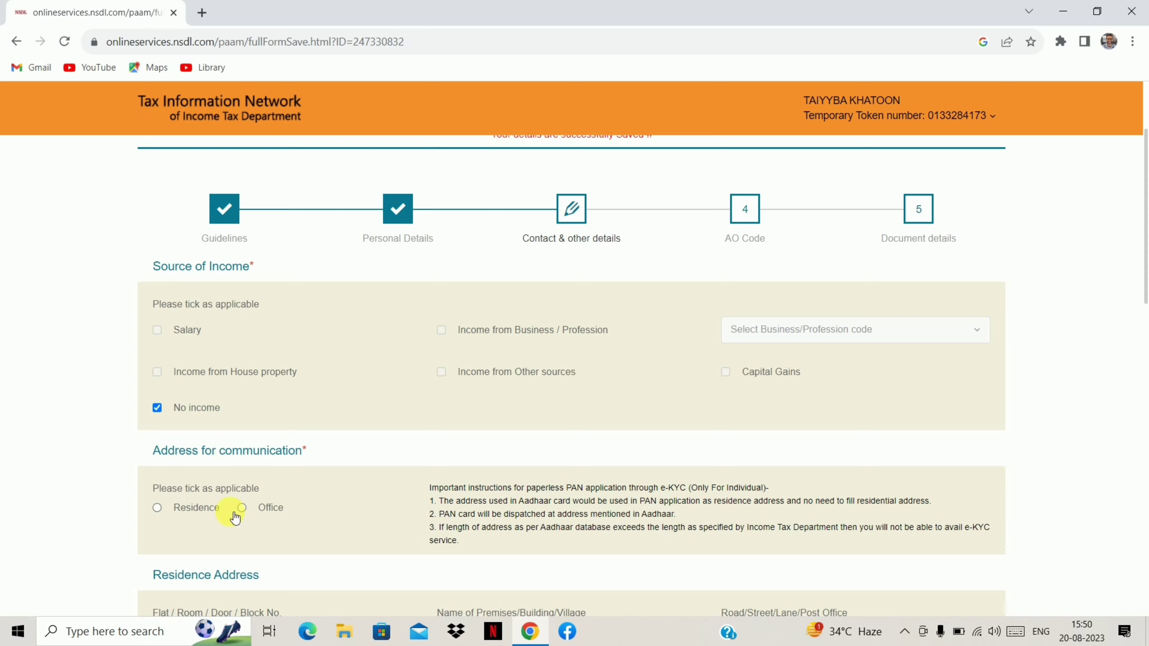
{"action": "left_click", "coordinate": [157, 509]}
{"action": "left_click_drag", "start_coordinate": [1145, 271], "coordinate": [1146, 408]}
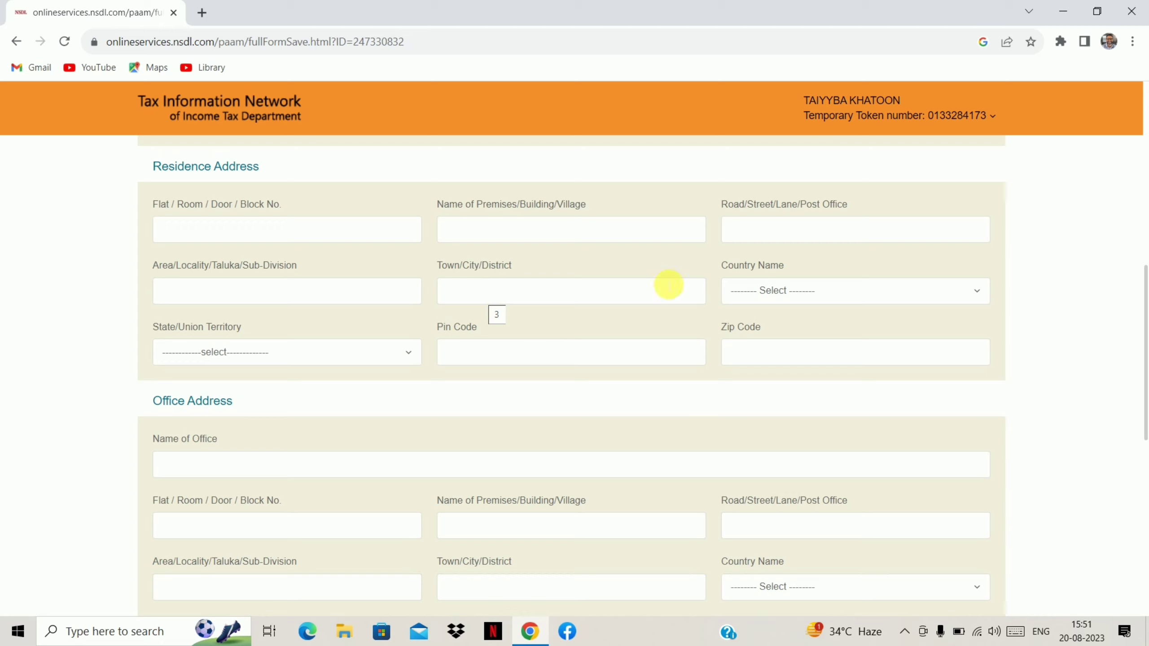
Set the residence Country Name to INDIA and State/Union Territory to BIHAR.
{"action": "left_click", "coordinate": [808, 289]}
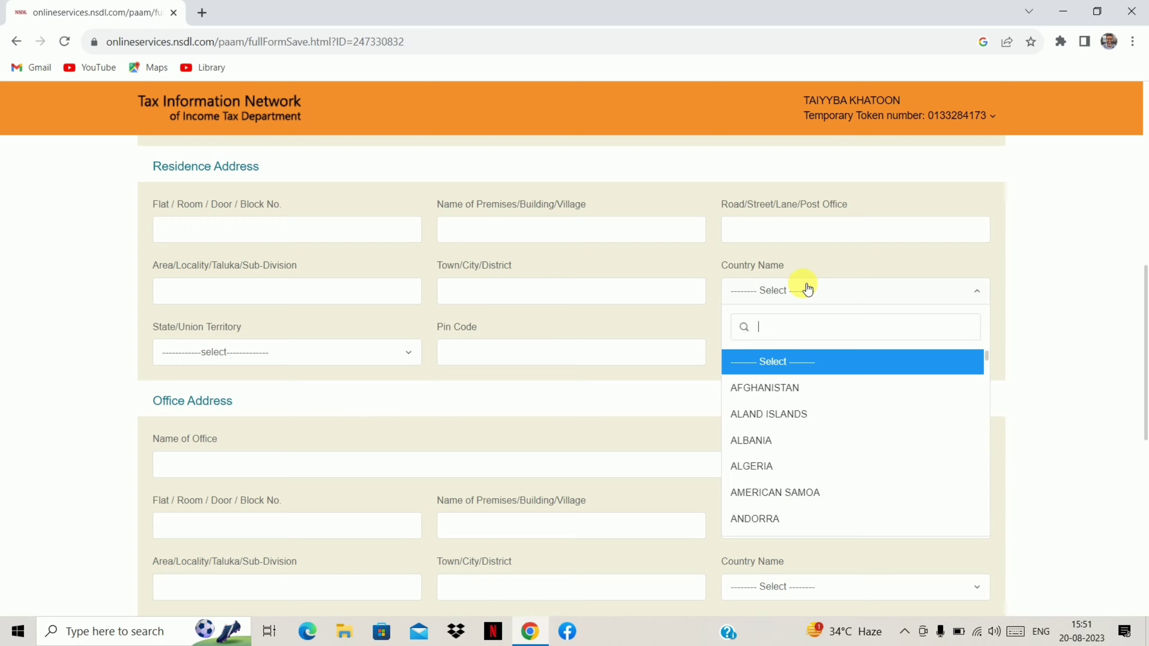
{"action": "type", "text": "in"}
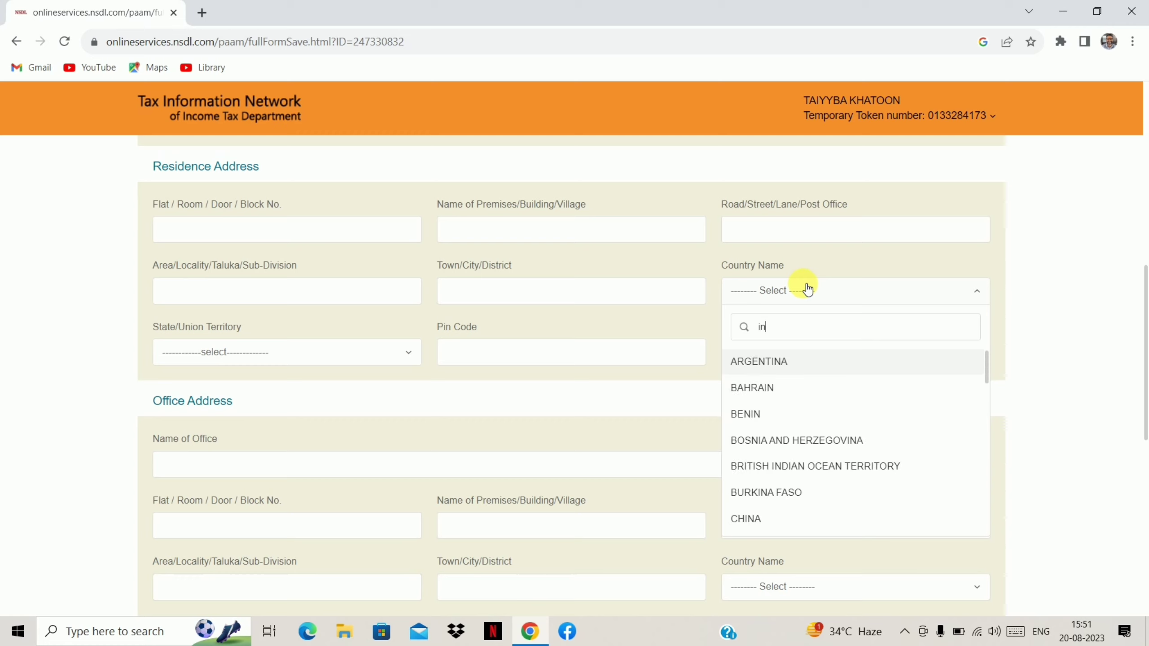
{"action": "type", "text": "d"}
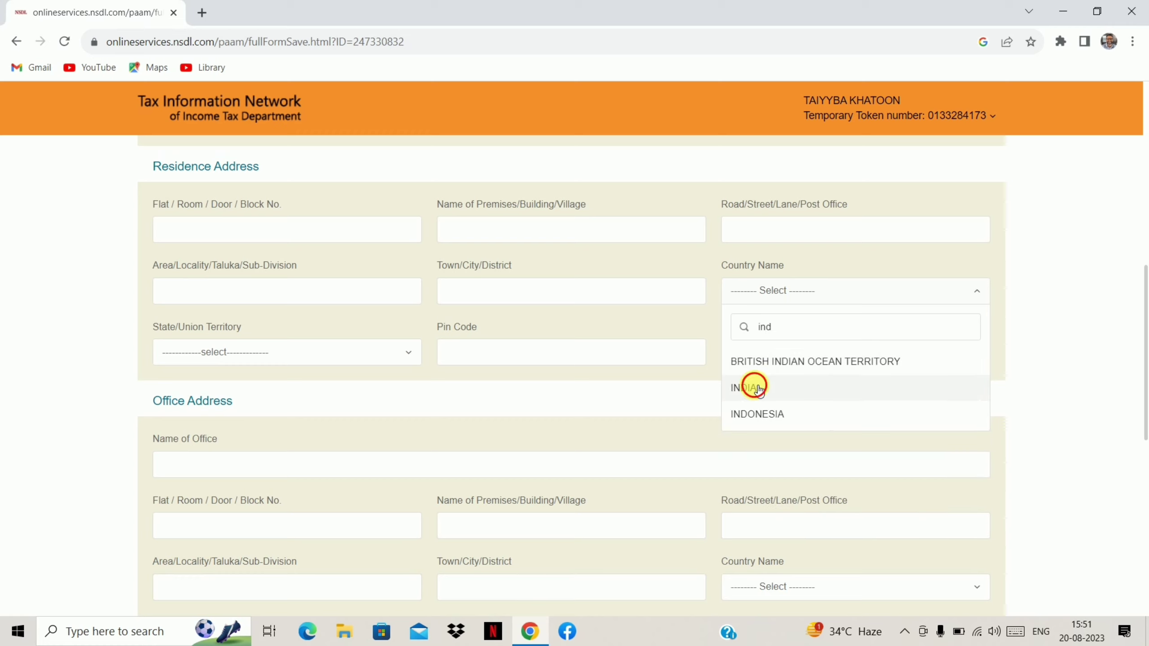
{"action": "left_click", "coordinate": [755, 388]}
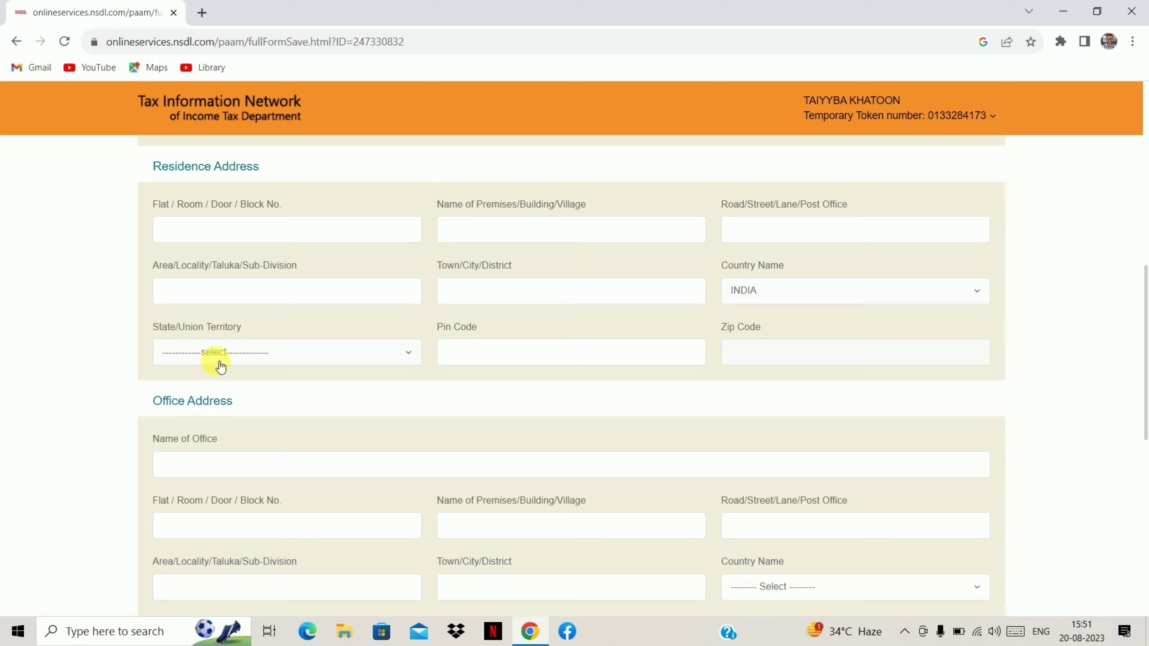
{"action": "left_click", "coordinate": [267, 352]}
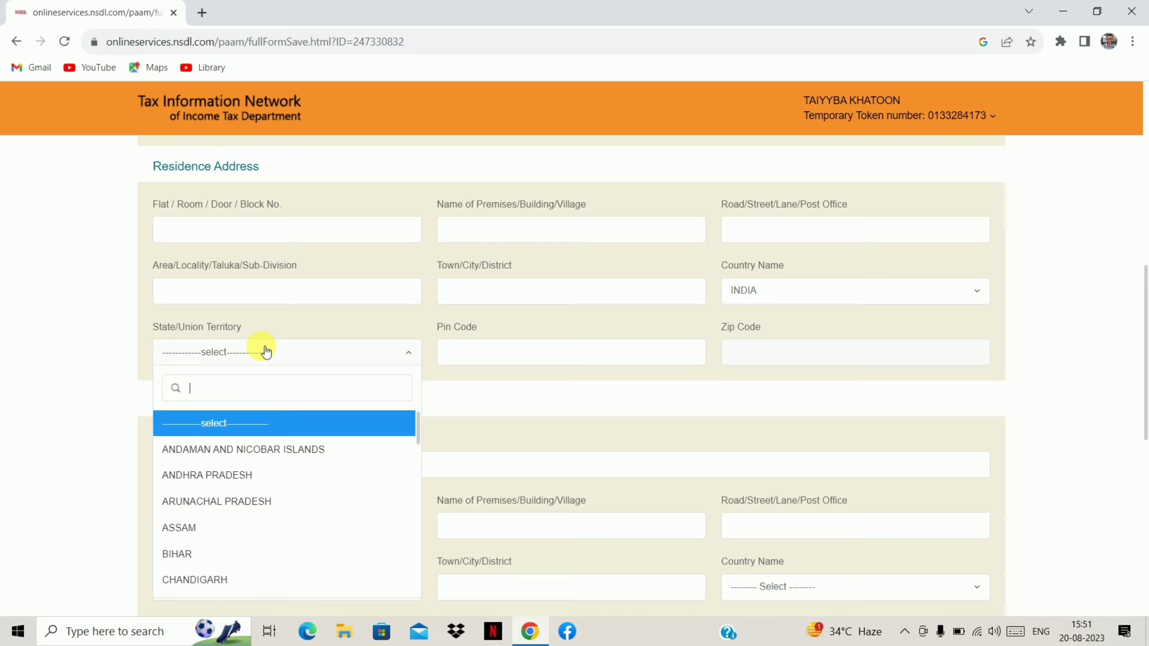
{"action": "left_click", "coordinate": [205, 562]}
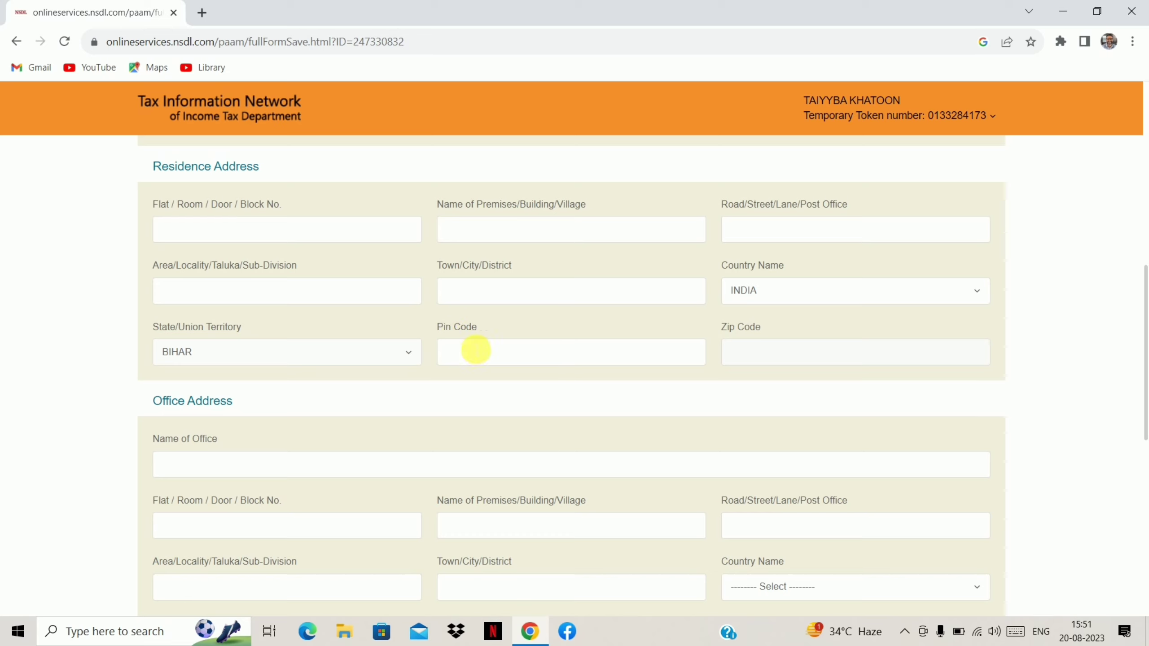
Fill in the residence pin code and remaining address fields.
{"action": "left_click", "coordinate": [462, 356]}
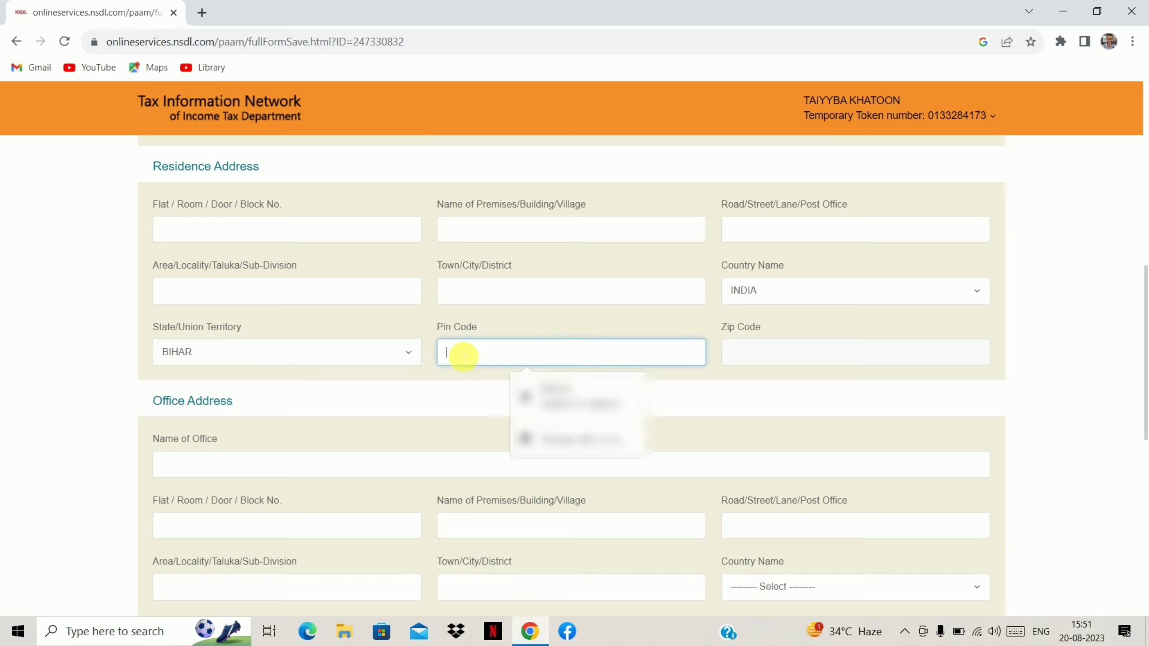
{"action": "left_click", "coordinate": [441, 382]}
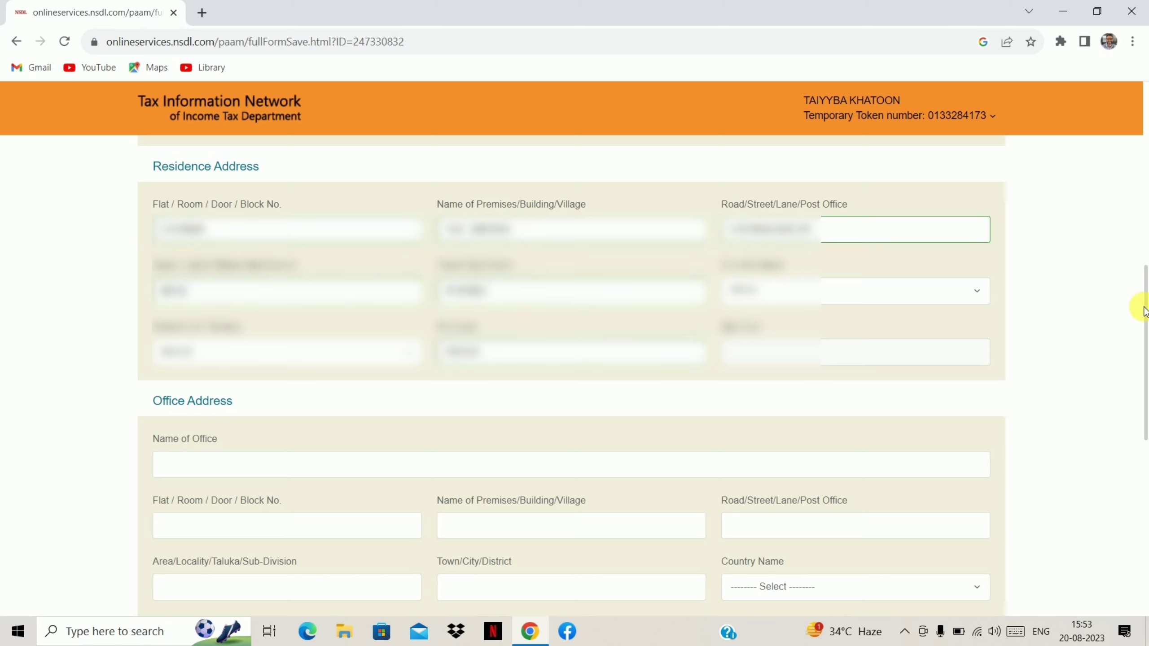
{"action": "left_click_drag", "start_coordinate": [1145, 310], "coordinate": [1145, 343]}
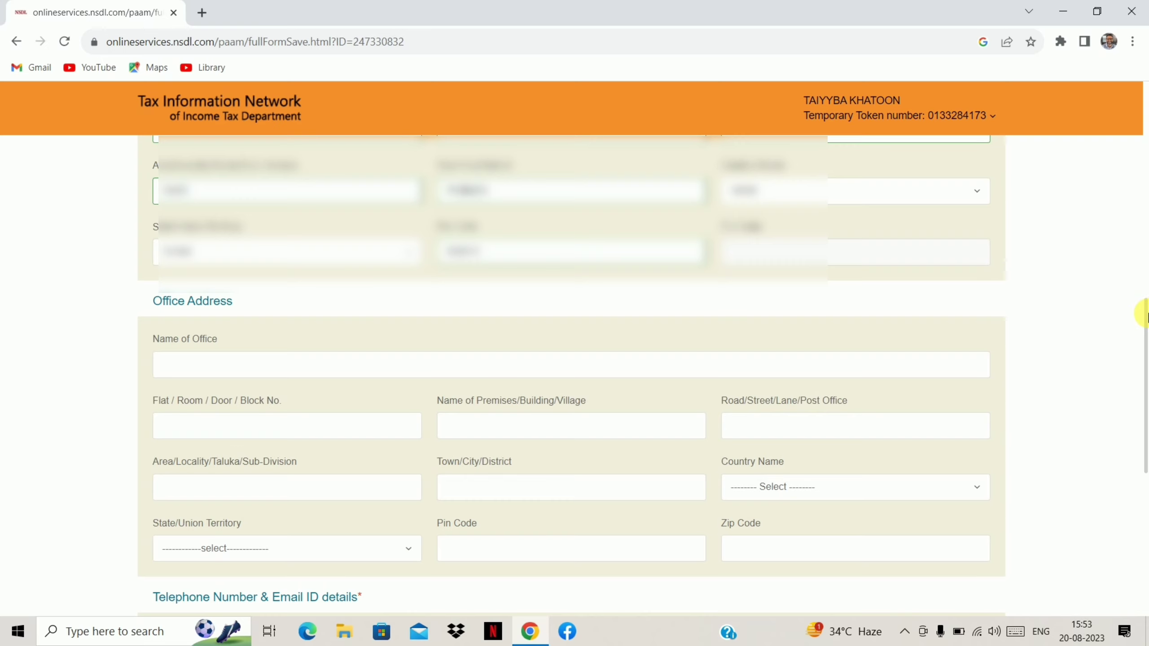
{"action": "left_click_drag", "start_coordinate": [1146, 317], "coordinate": [1146, 450]}
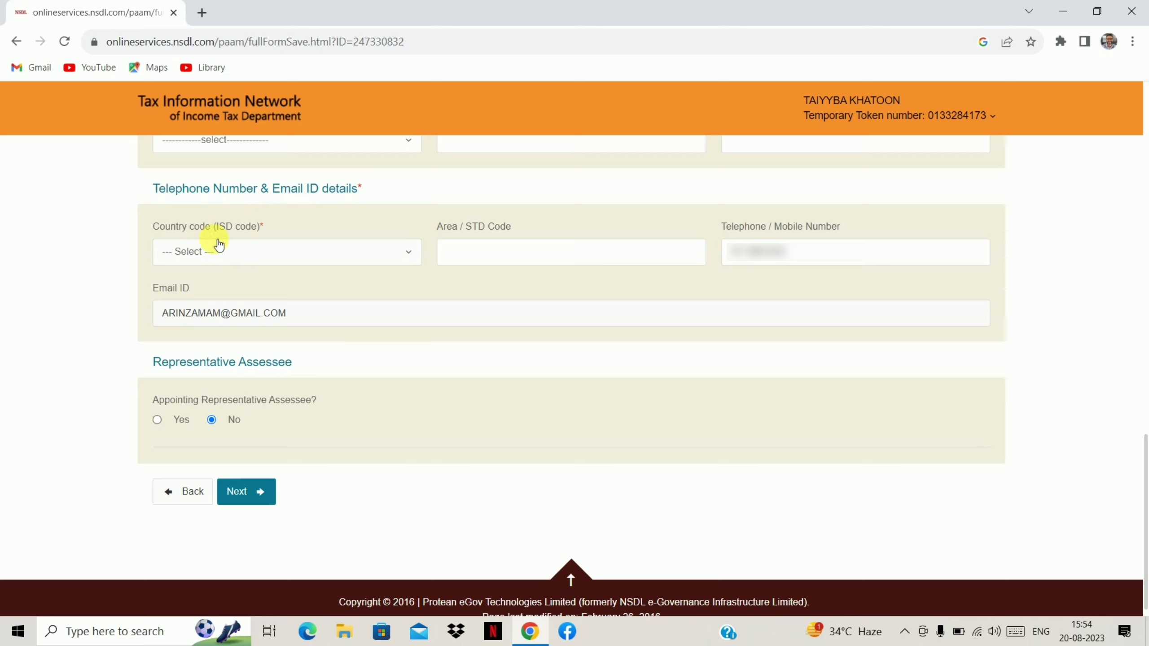
Set the ISD country code to INDIA (91), fill the Area/STD code, and save contact details.
{"action": "left_click", "coordinate": [292, 256]}
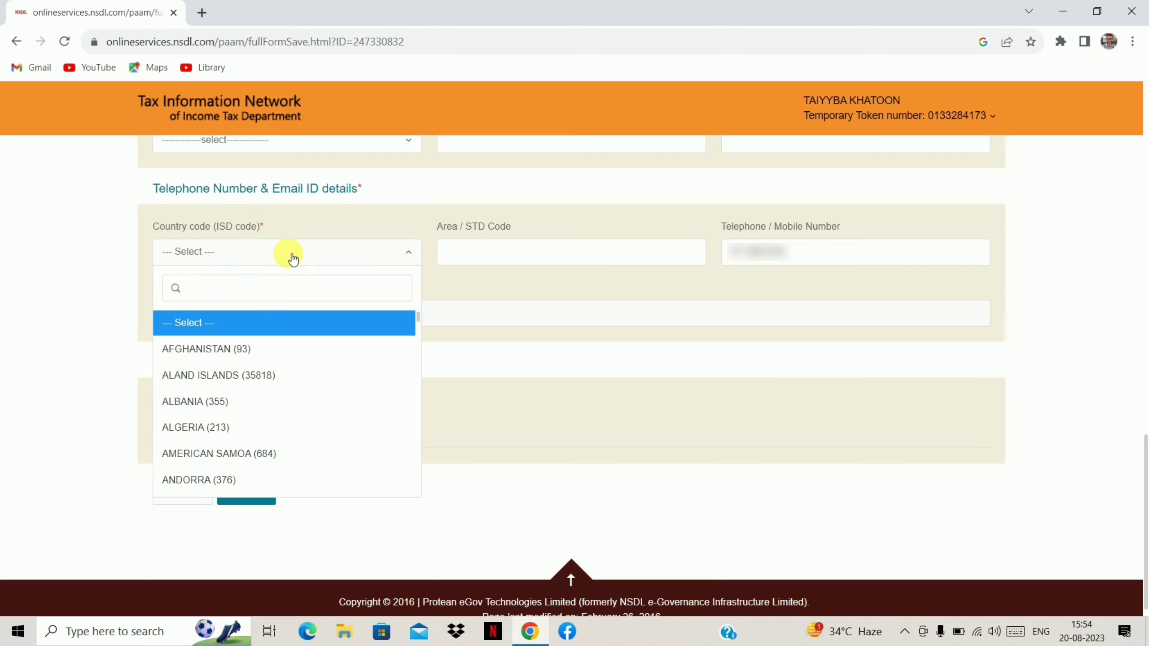
{"action": "type", "text": "ind"}
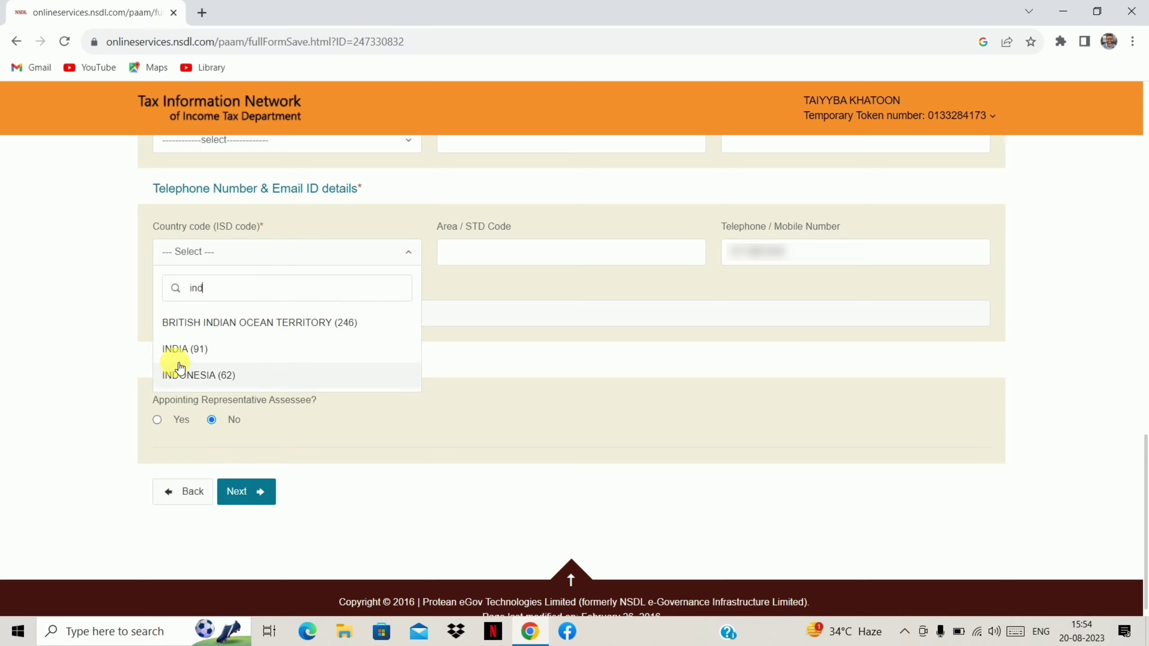
{"action": "left_click", "coordinate": [199, 353]}
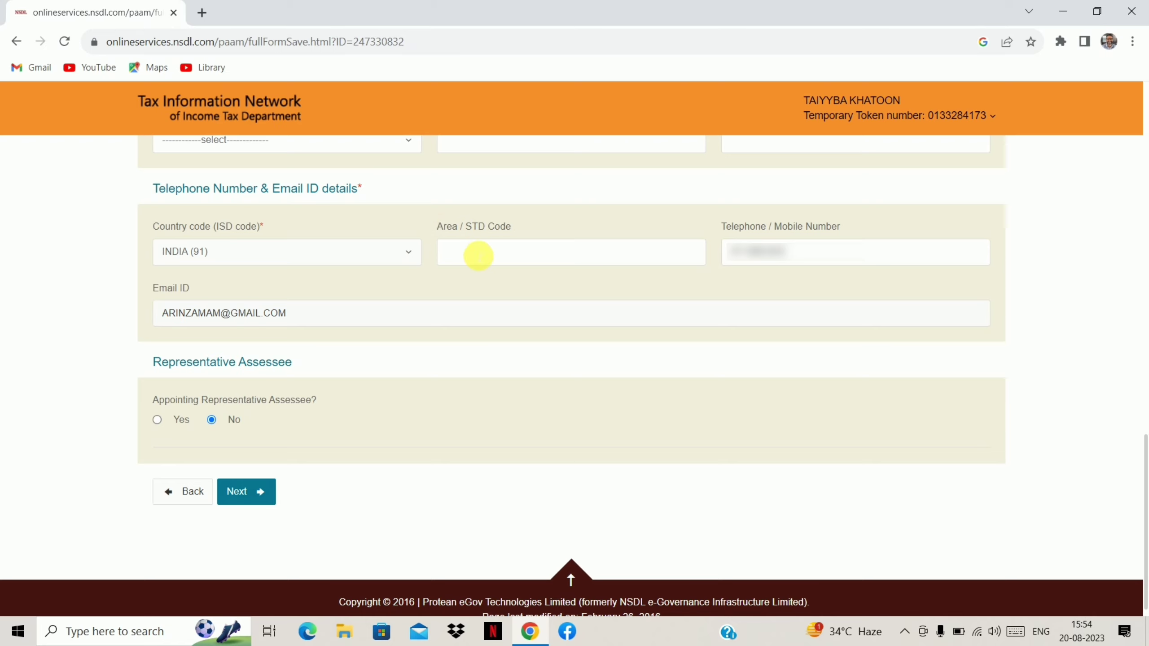
{"action": "left_click", "coordinate": [478, 256]}
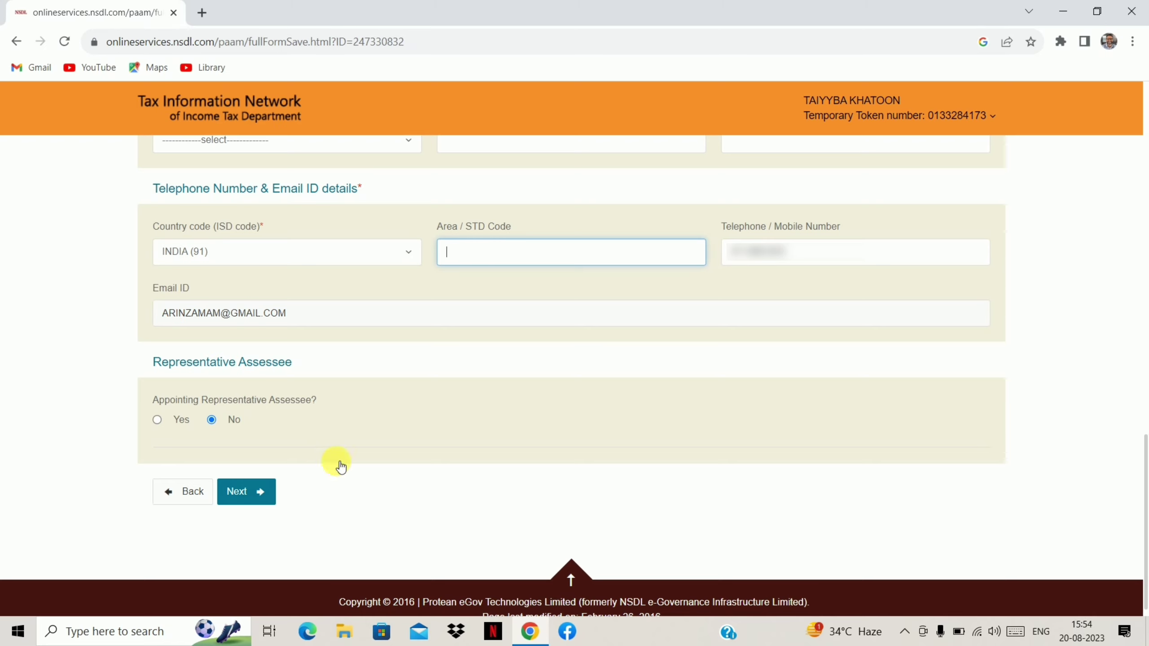
{"action": "left_click", "coordinate": [246, 492]}
{"action": "left_click", "coordinate": [267, 501]}
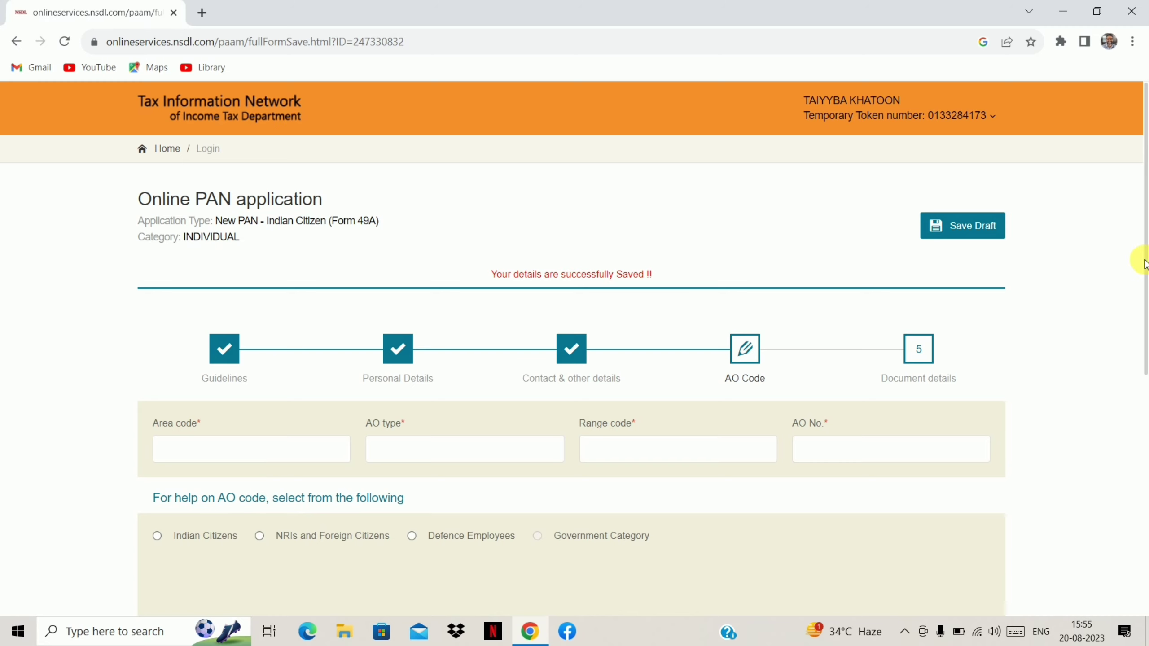
{"action": "left_click_drag", "start_coordinate": [1144, 265], "coordinate": [1140, 303]}
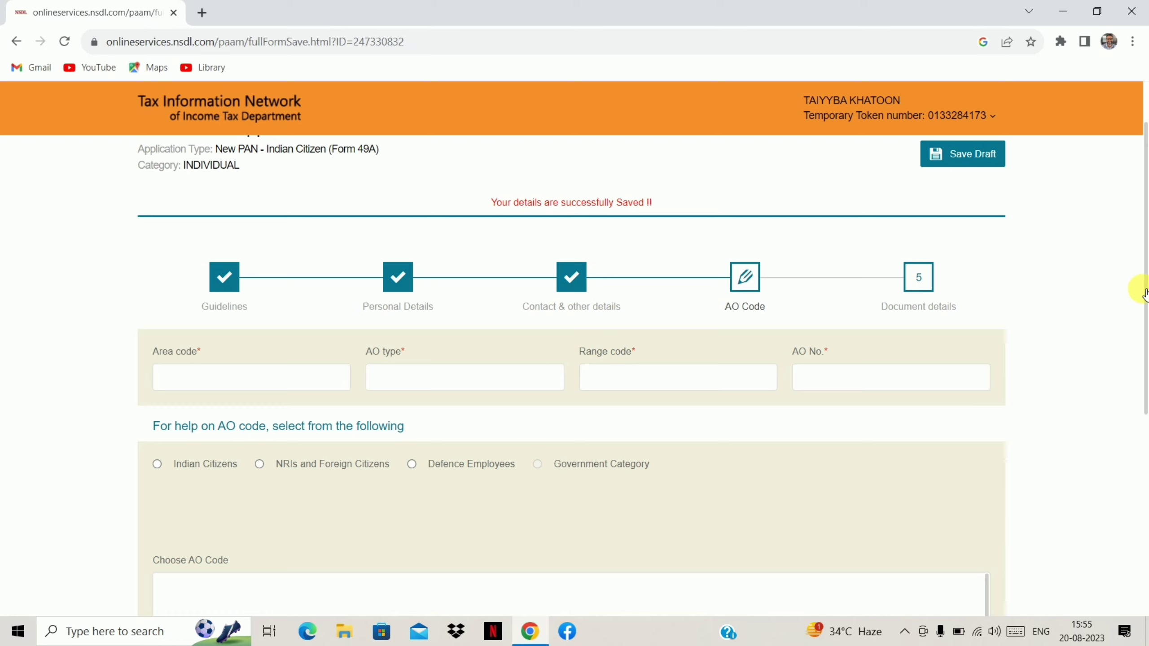
{"action": "left_click_drag", "start_coordinate": [1145, 297], "coordinate": [1142, 338]}
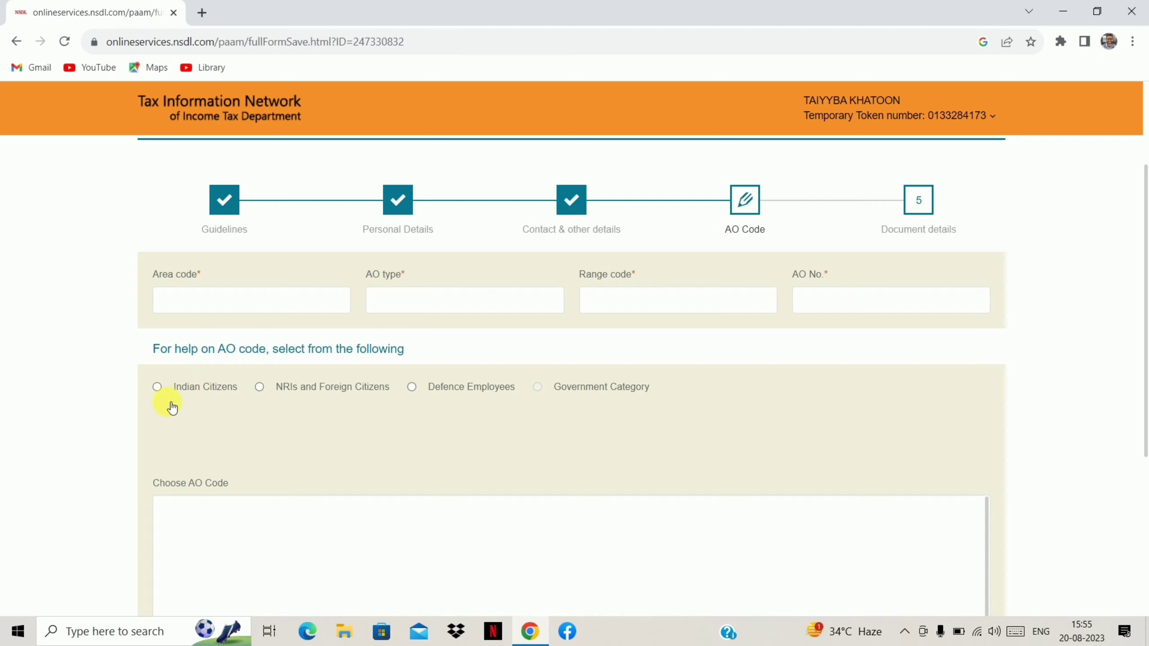
Look up AO codes for Indian Citizens with state BIHAR and city PURNEA.
{"action": "left_click", "coordinate": [157, 388]}
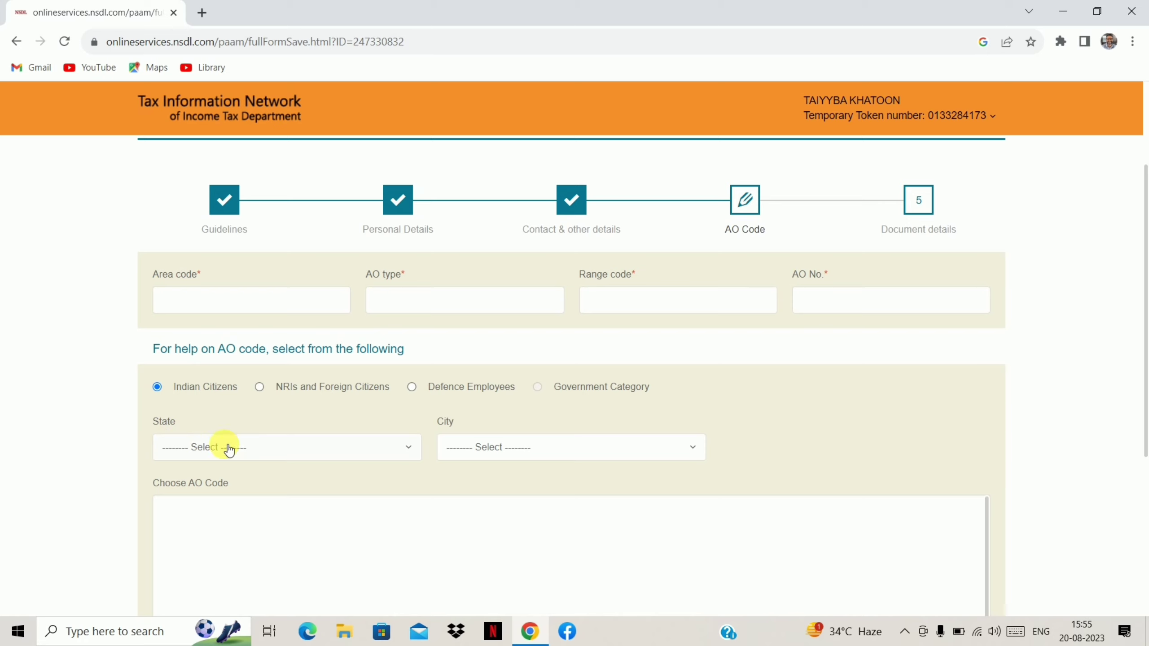
{"action": "left_click", "coordinate": [271, 452]}
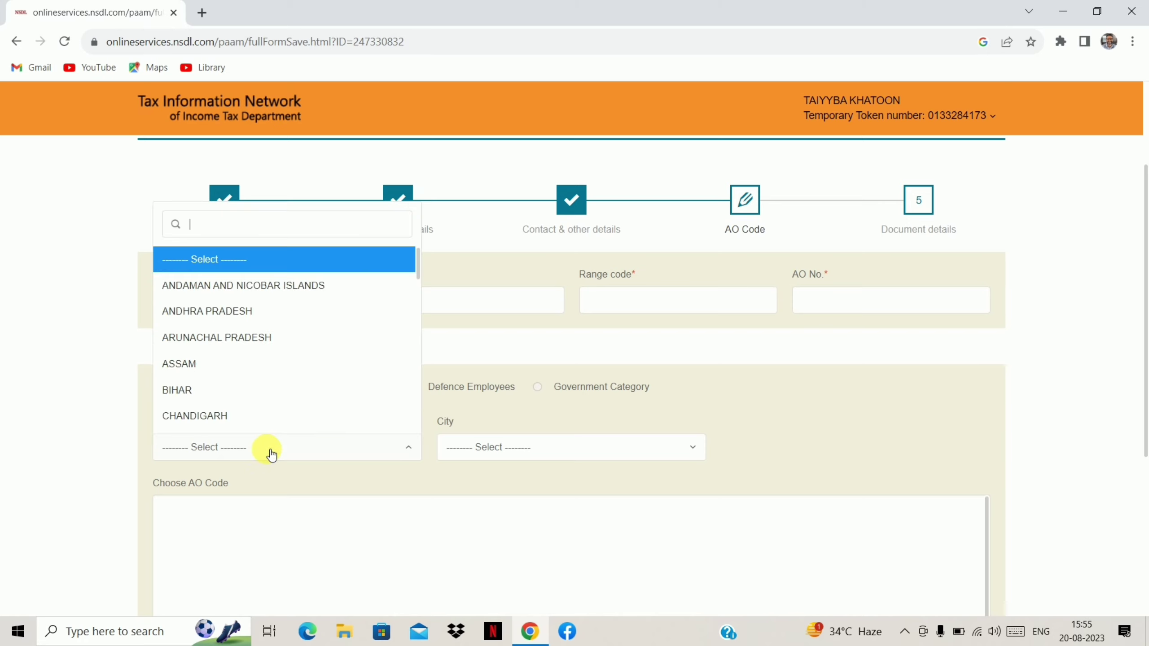
{"action": "left_click", "coordinate": [197, 390]}
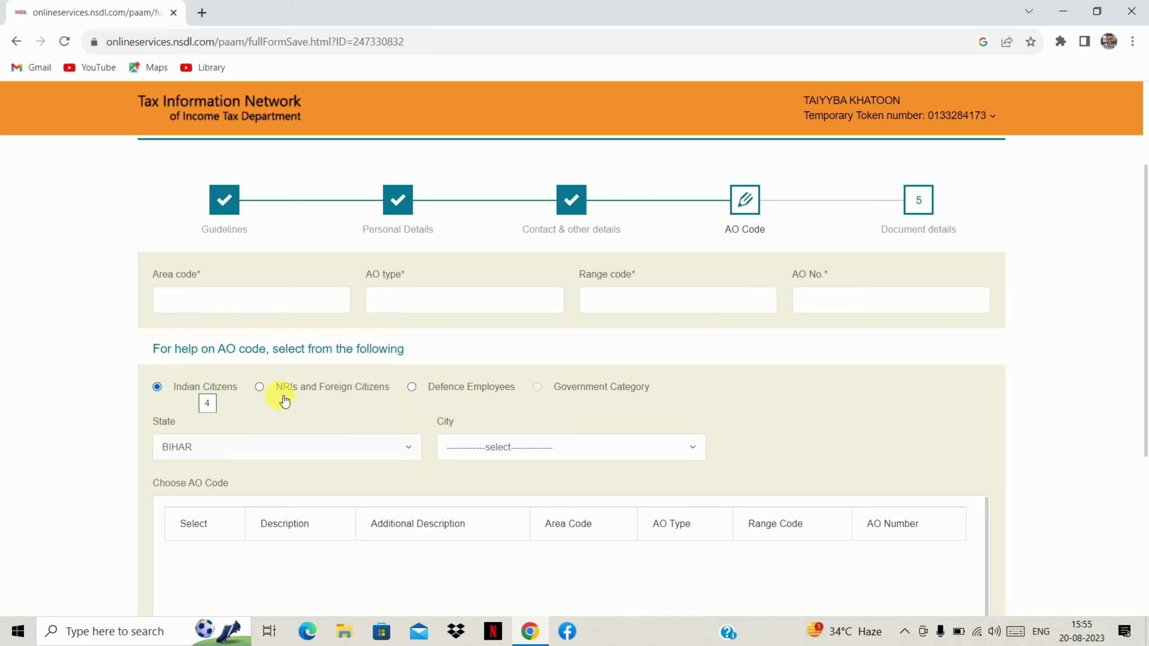
{"action": "left_click", "coordinate": [523, 451]}
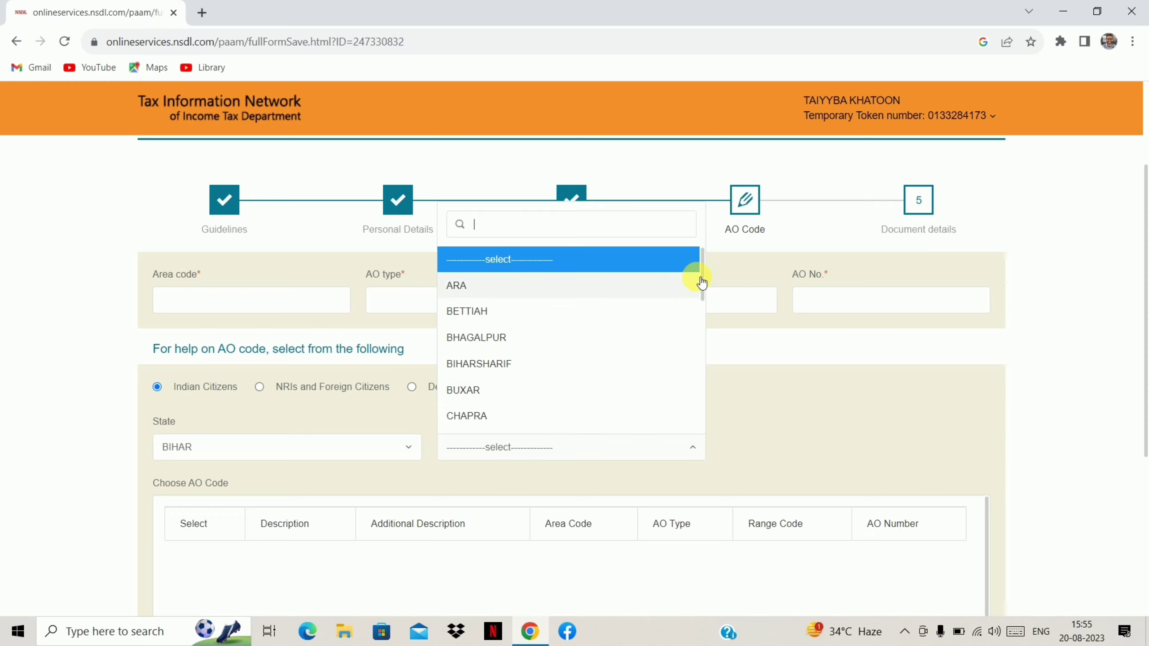
{"action": "left_click_drag", "start_coordinate": [707, 286], "coordinate": [724, 377]}
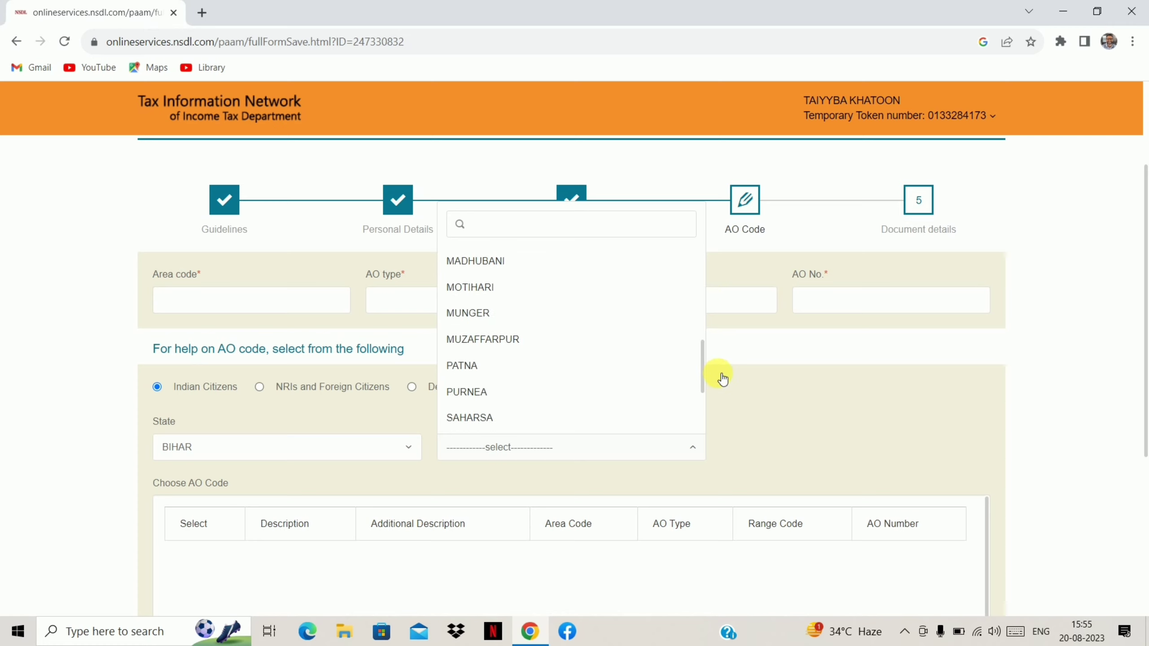
{"action": "left_click", "coordinate": [526, 393]}
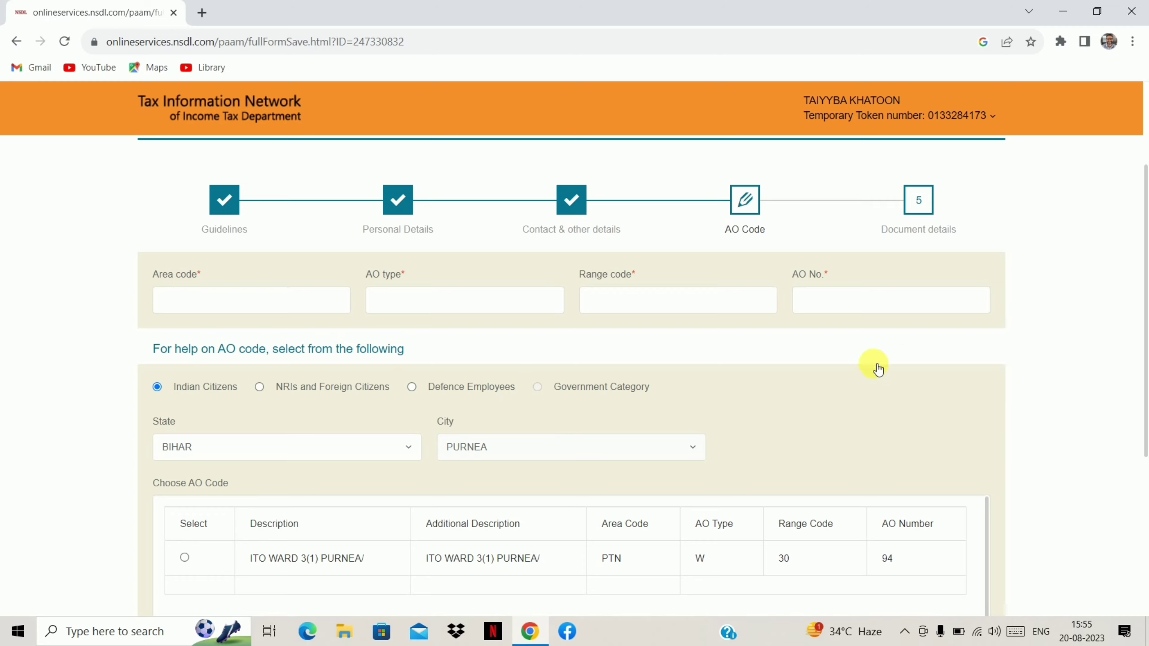
{"action": "left_click_drag", "start_coordinate": [1145, 333], "coordinate": [1144, 382]}
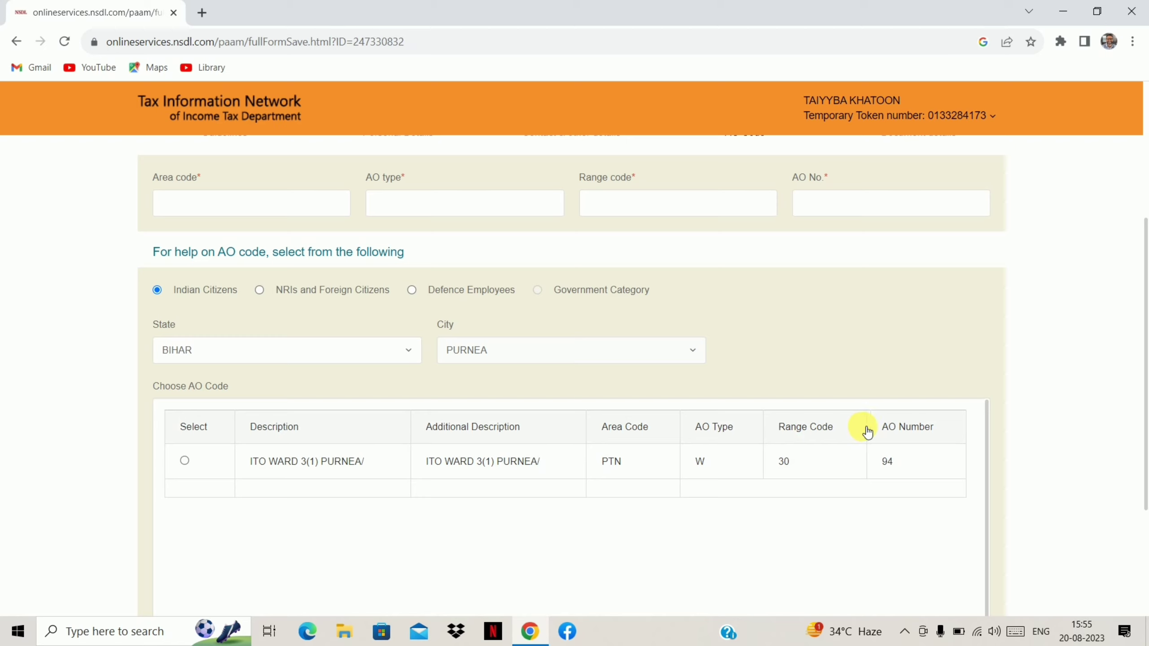
Apply the ITO WARD 3(1) PURNEA AO code (PTN, W, 30, 94) and continue to Document details.
{"action": "left_click", "coordinate": [185, 462]}
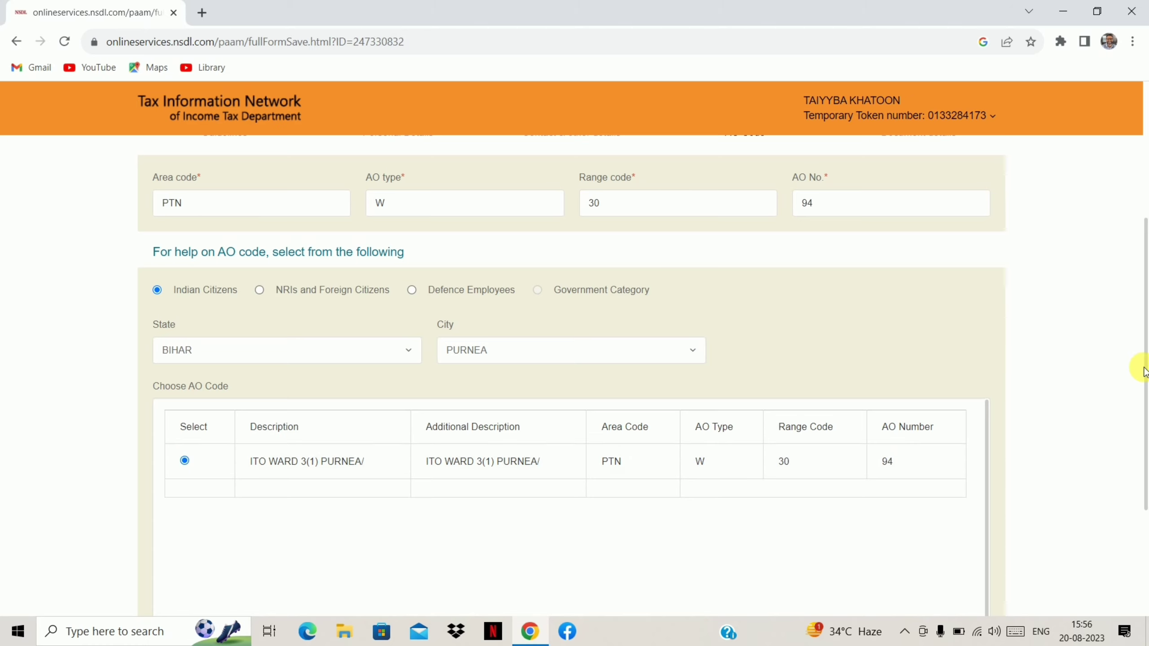
{"action": "scroll", "coordinate": [1145, 372], "scroll_direction": "up", "scroll_amount": 2}
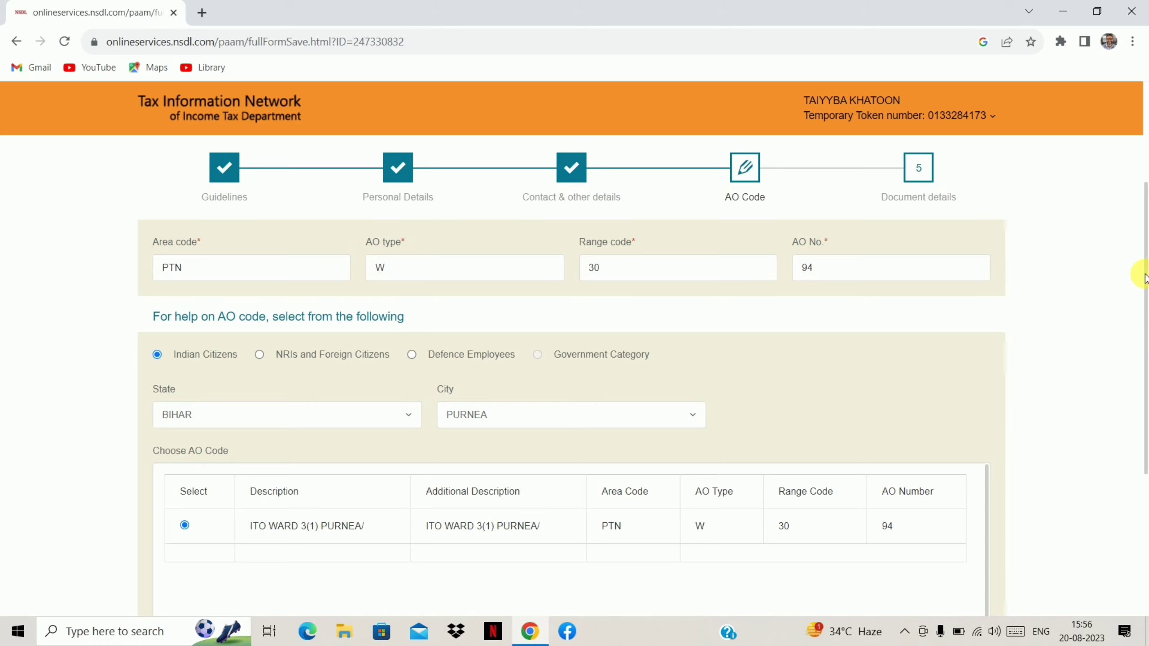
{"action": "left_click_drag", "start_coordinate": [1144, 277], "coordinate": [1140, 428]}
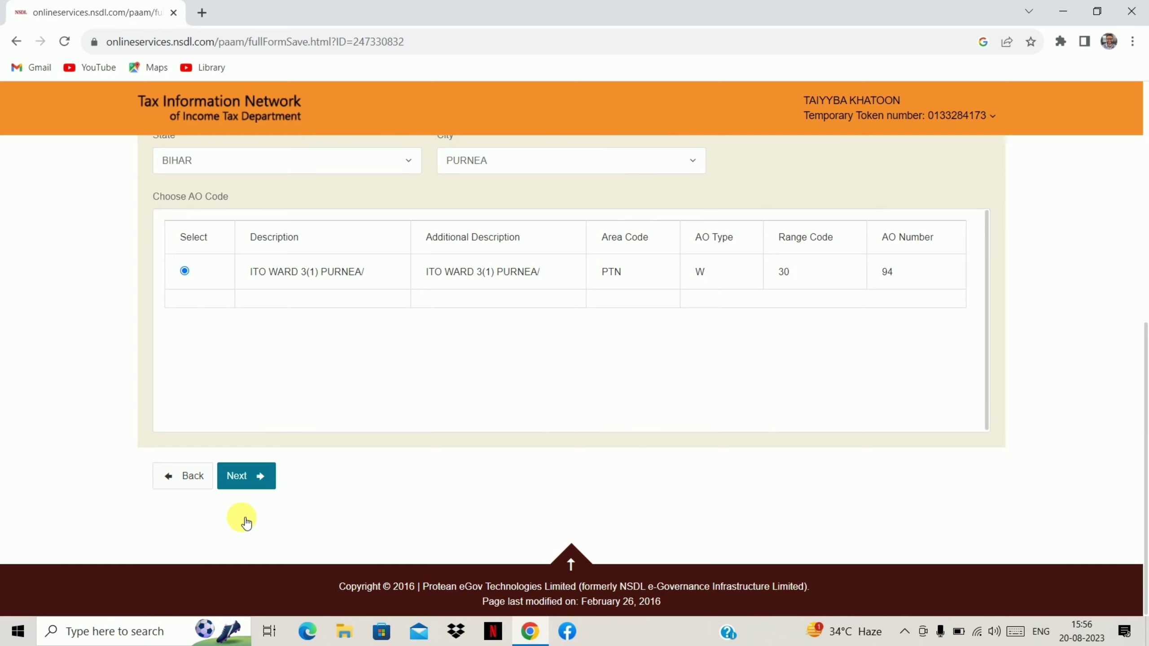
{"action": "left_click", "coordinate": [253, 479]}
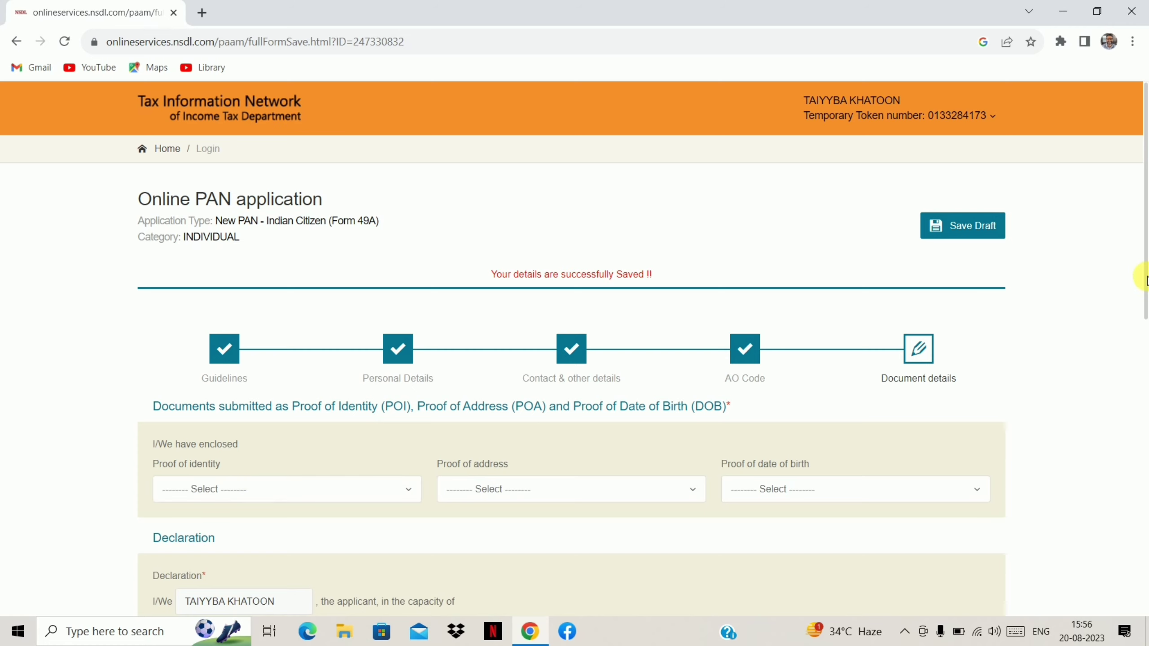
Choose AADHAAR Card for proof of identity, proof of address and proof of date of birth.
{"action": "left_click_drag", "start_coordinate": [1145, 277], "coordinate": [1145, 339]}
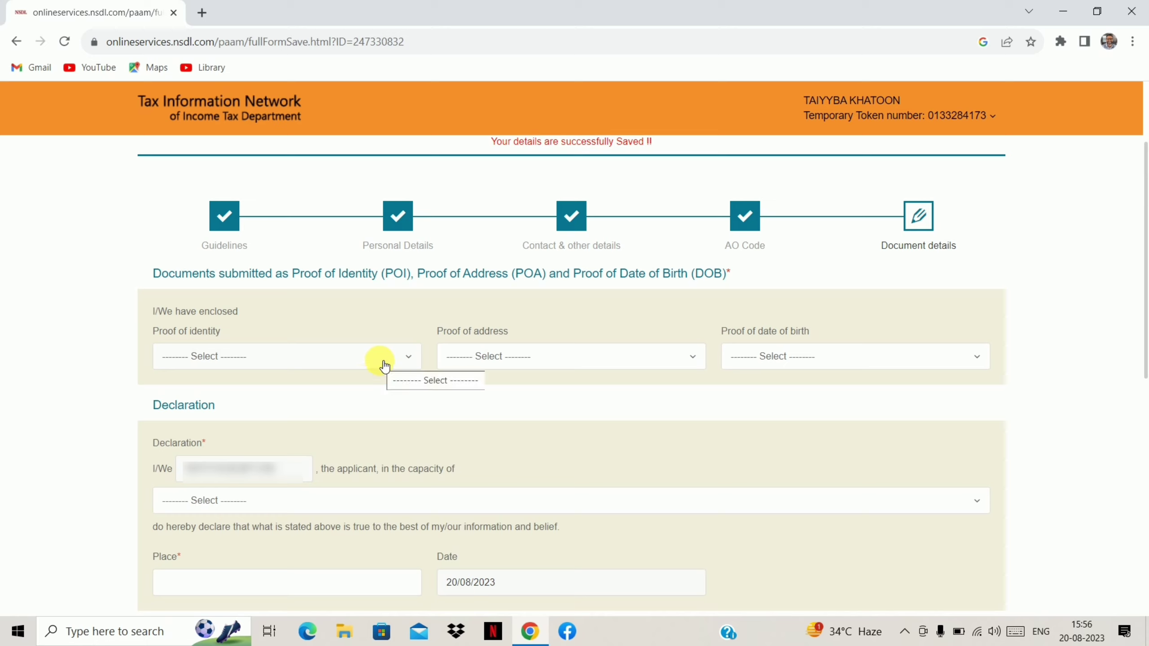
{"action": "left_click", "coordinate": [345, 363]}
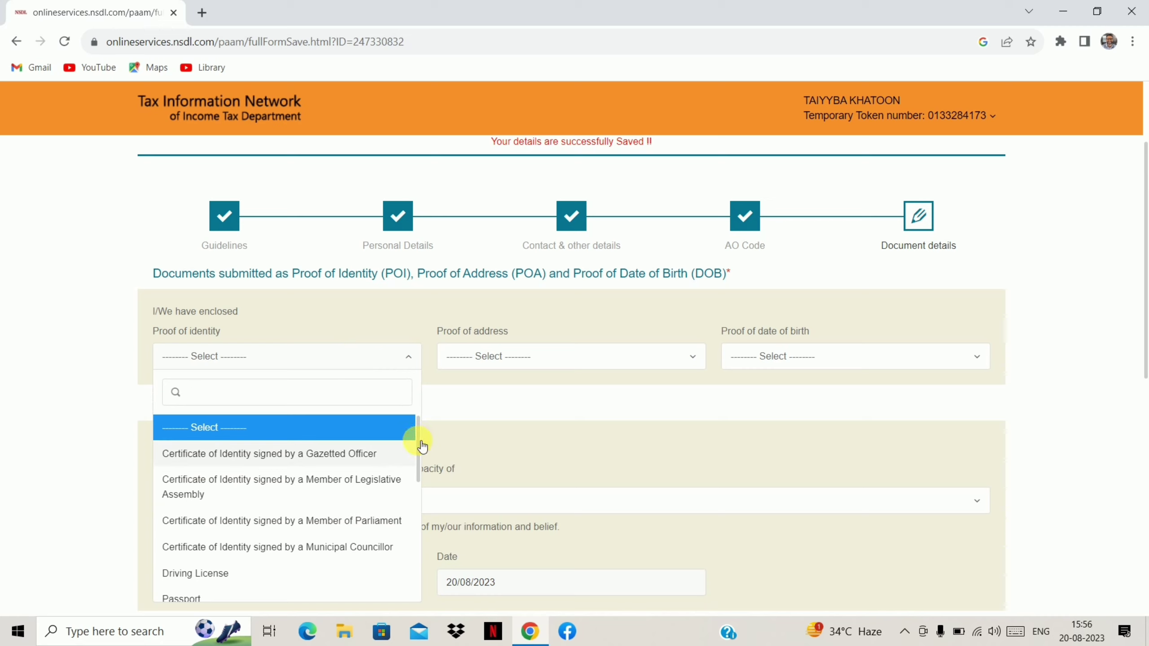
{"action": "left_click_drag", "start_coordinate": [419, 448], "coordinate": [427, 577]}
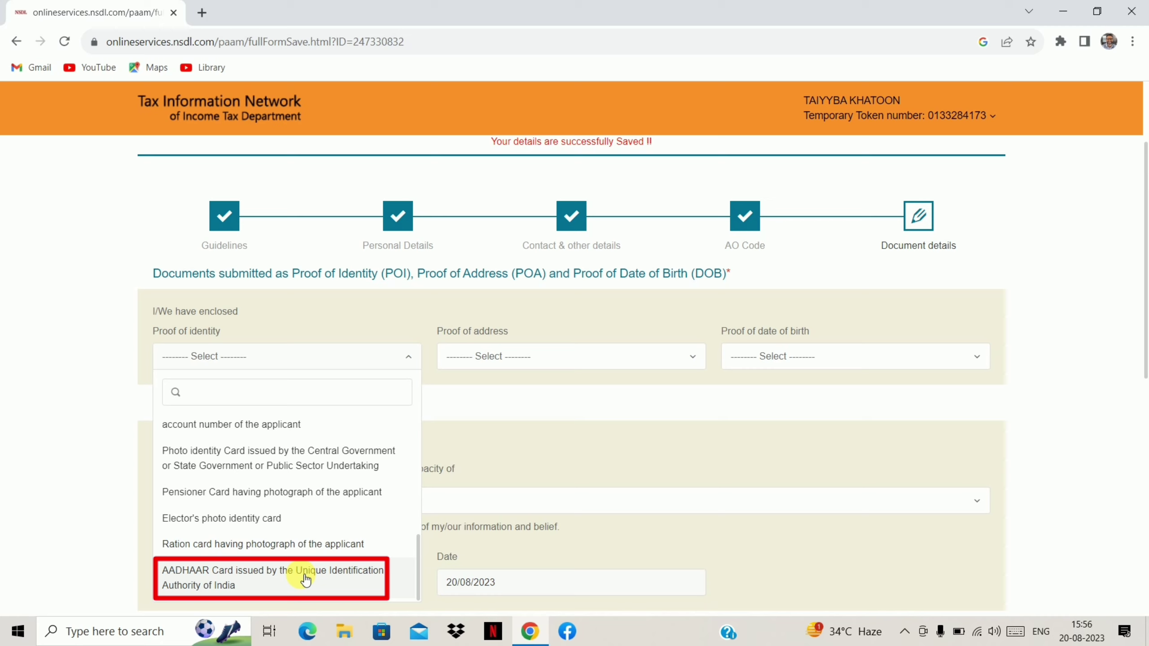
{"action": "left_click", "coordinate": [238, 579]}
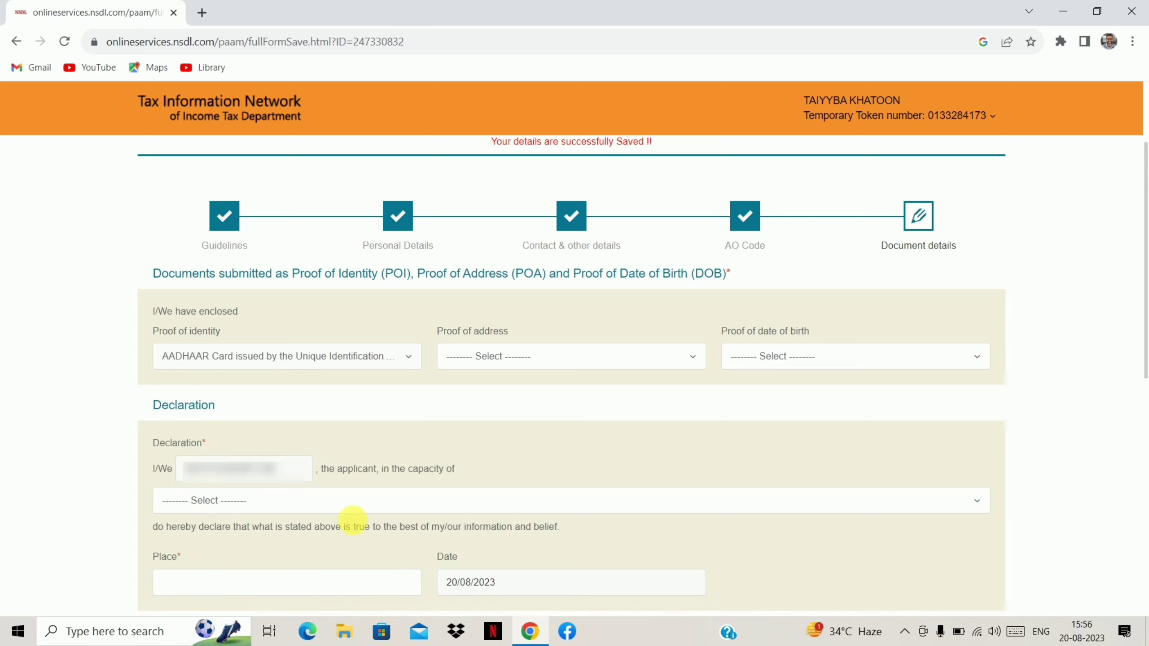
{"action": "left_click", "coordinate": [543, 364]}
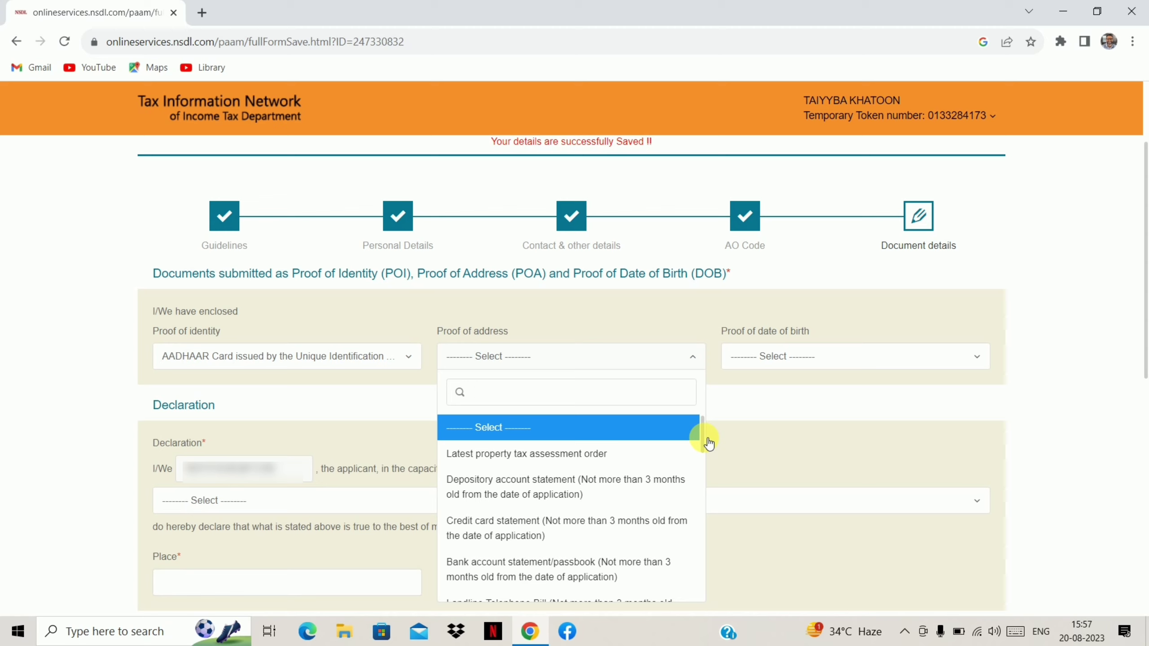
{"action": "left_click_drag", "start_coordinate": [708, 443], "coordinate": [719, 581]}
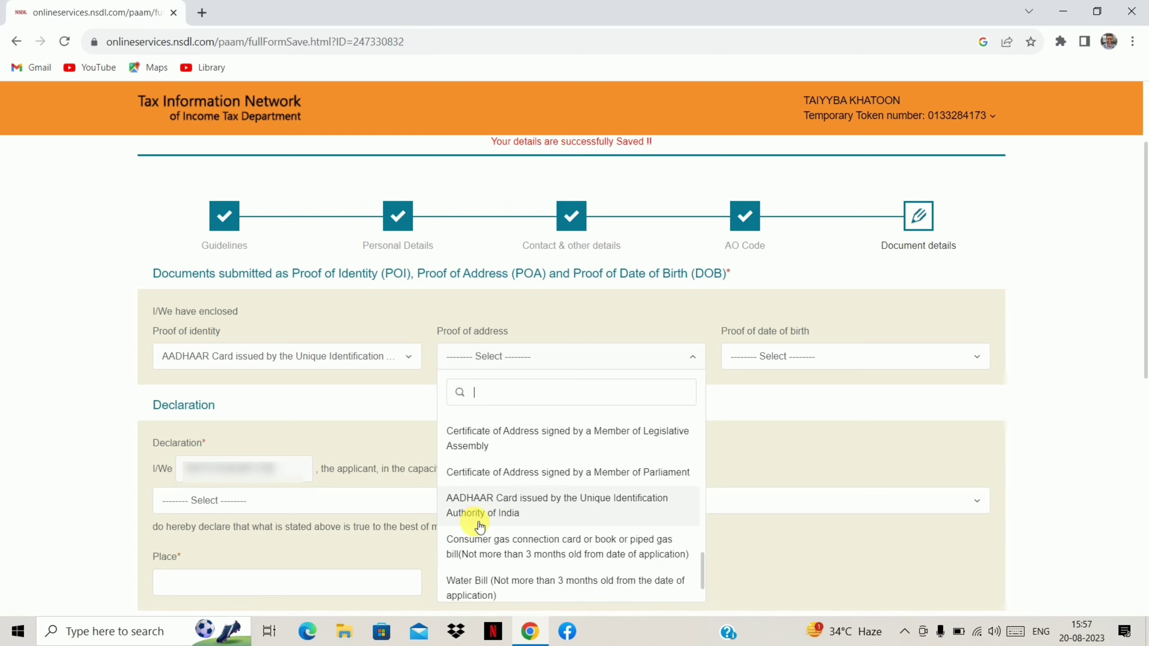
{"action": "left_click", "coordinate": [531, 500]}
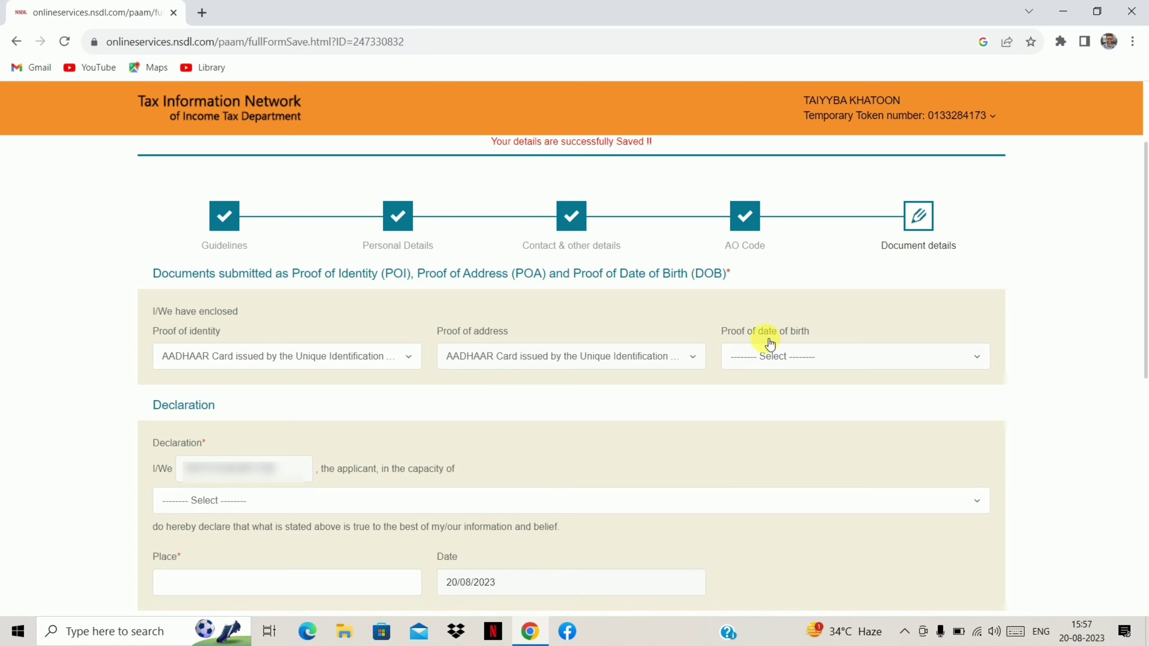
{"action": "left_click", "coordinate": [777, 362]}
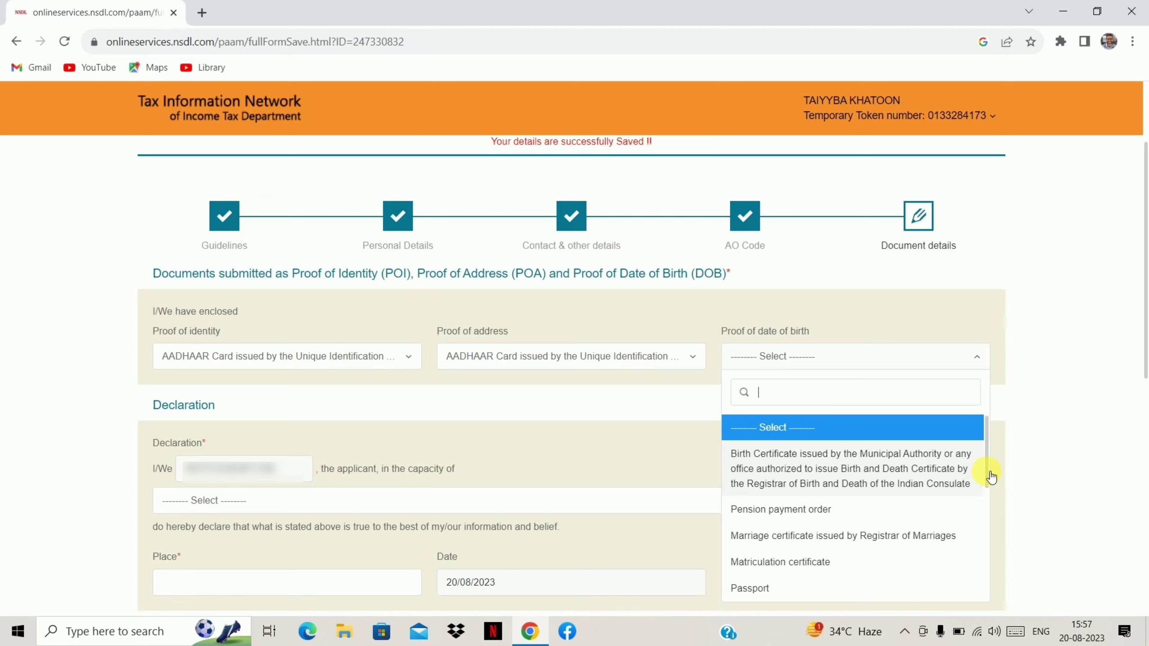
{"action": "left_click_drag", "start_coordinate": [991, 476], "coordinate": [995, 549]}
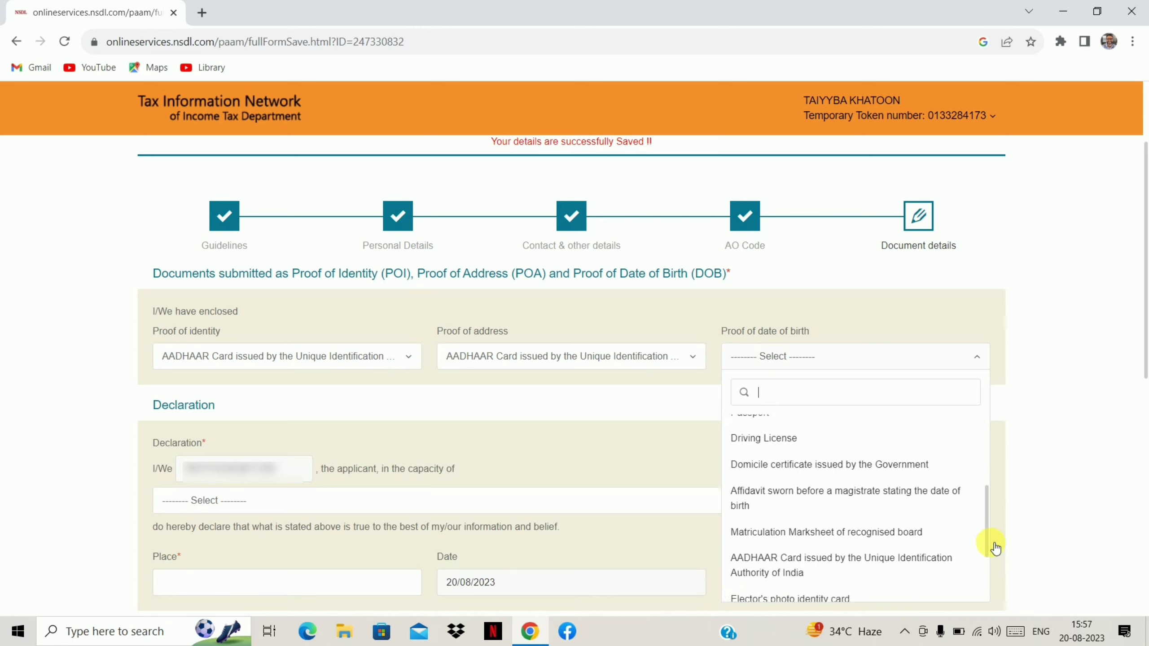
{"action": "left_click", "coordinate": [896, 561]}
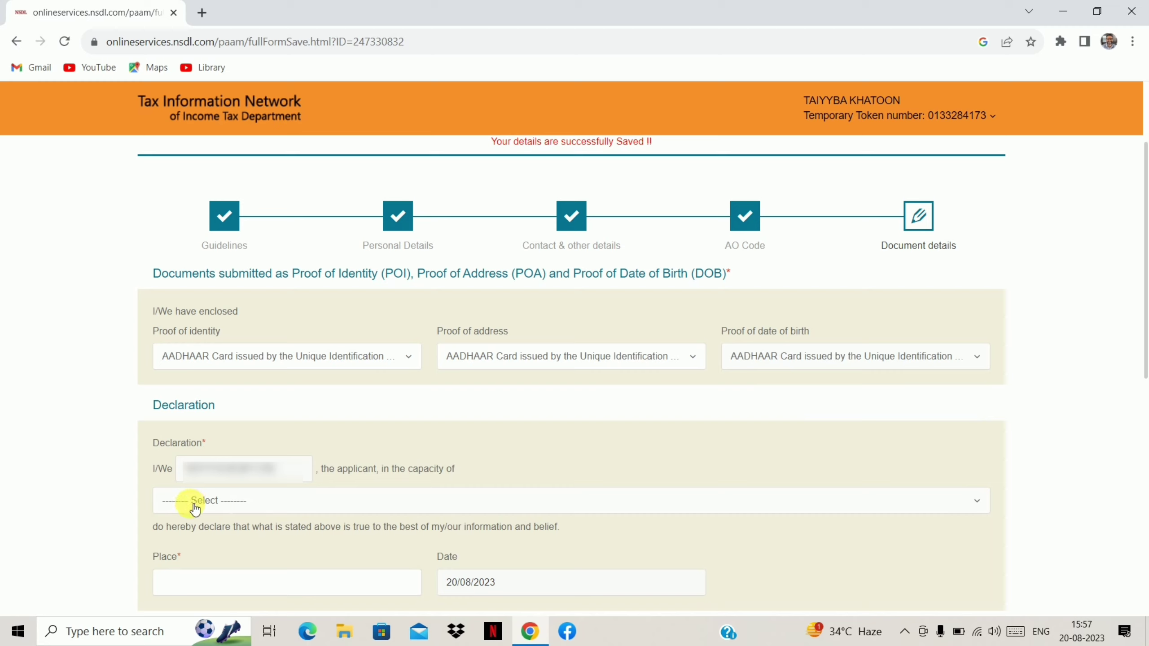
Declare in the capacity of Himself/Herself with place of declaration HAFANIA.
{"action": "left_click", "coordinate": [226, 503]}
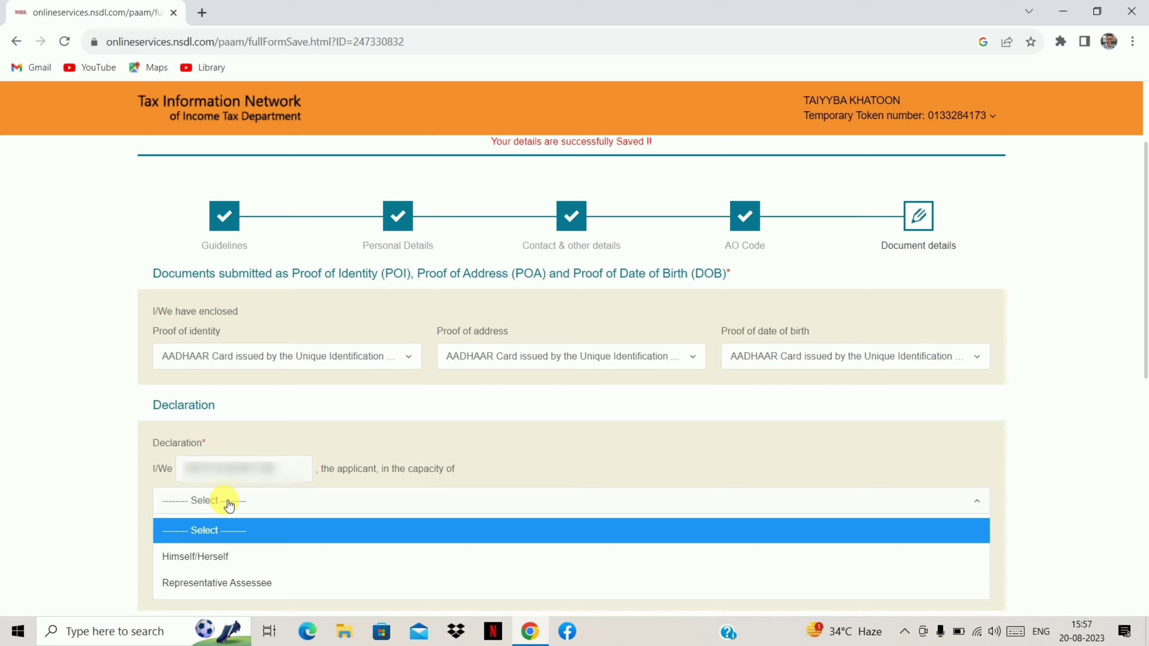
{"action": "left_click", "coordinate": [223, 558]}
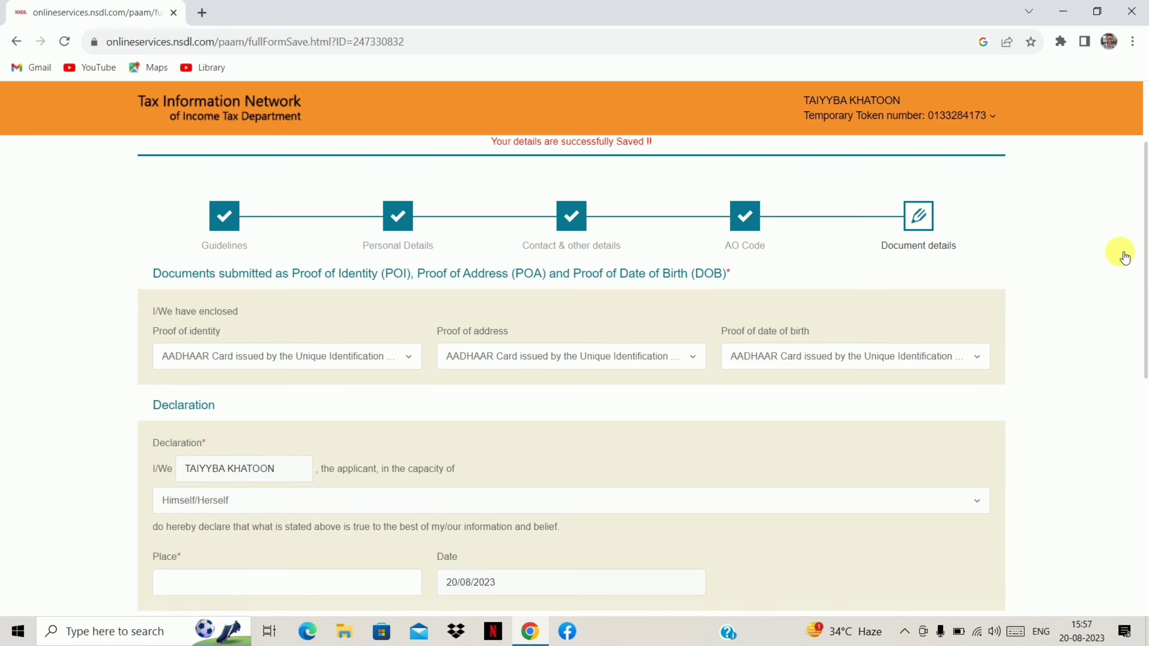
{"action": "scroll", "coordinate": [1142, 272], "scroll_direction": "down", "scroll_amount": 3}
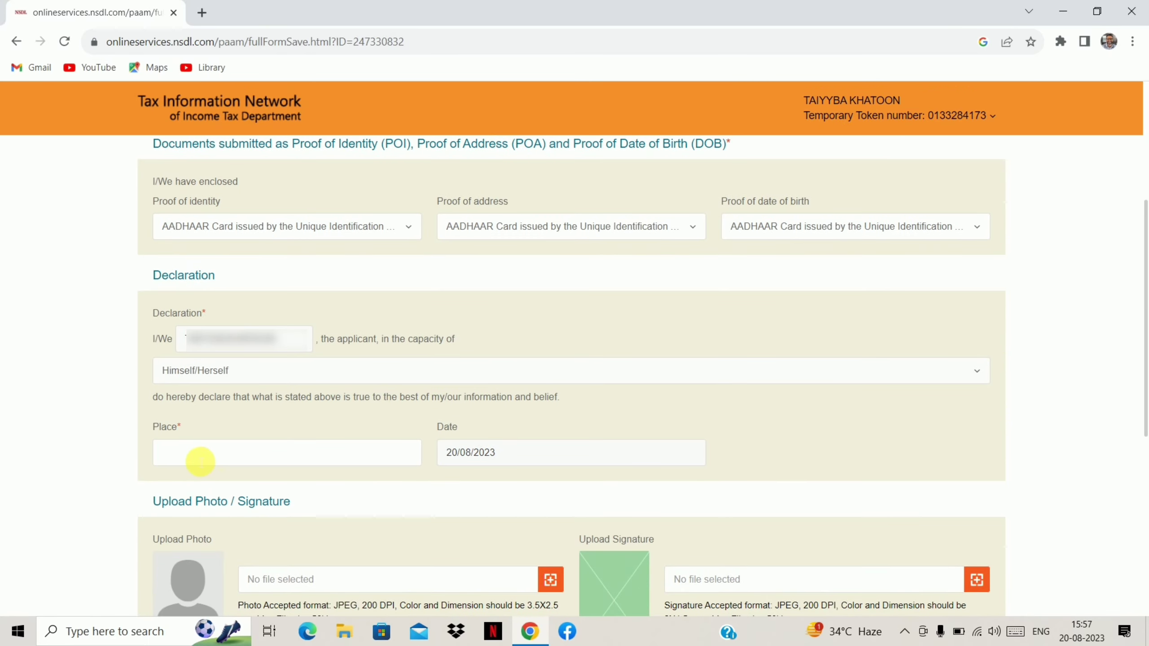
{"action": "left_click", "coordinate": [188, 454]}
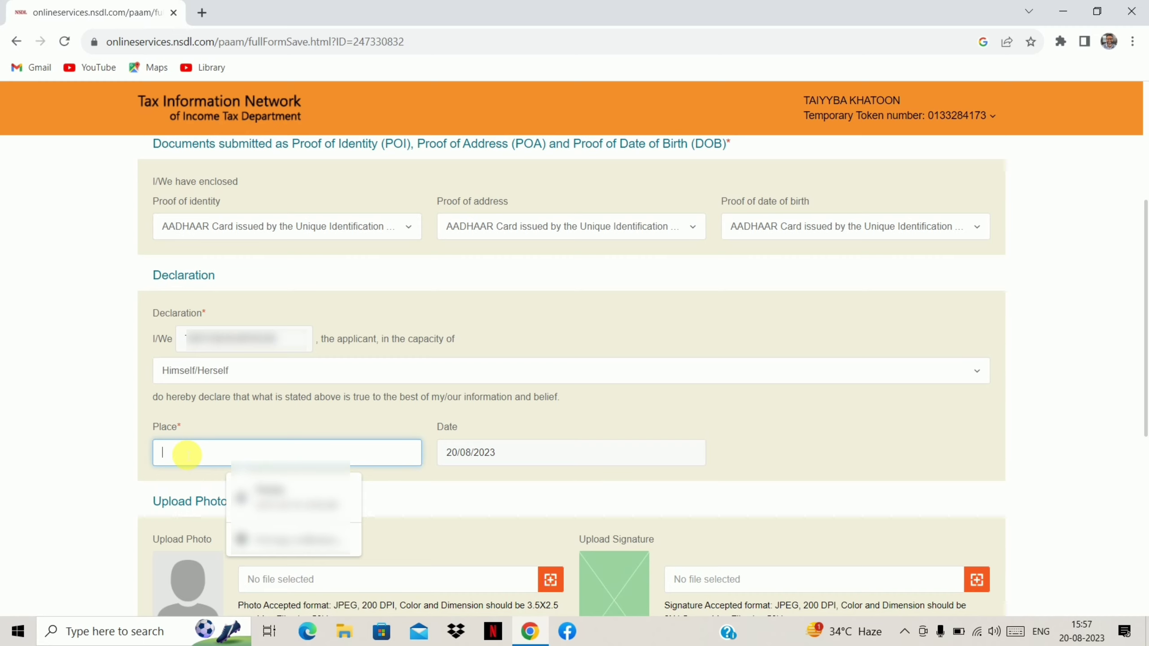
{"action": "type", "text": "HAFANIA"}
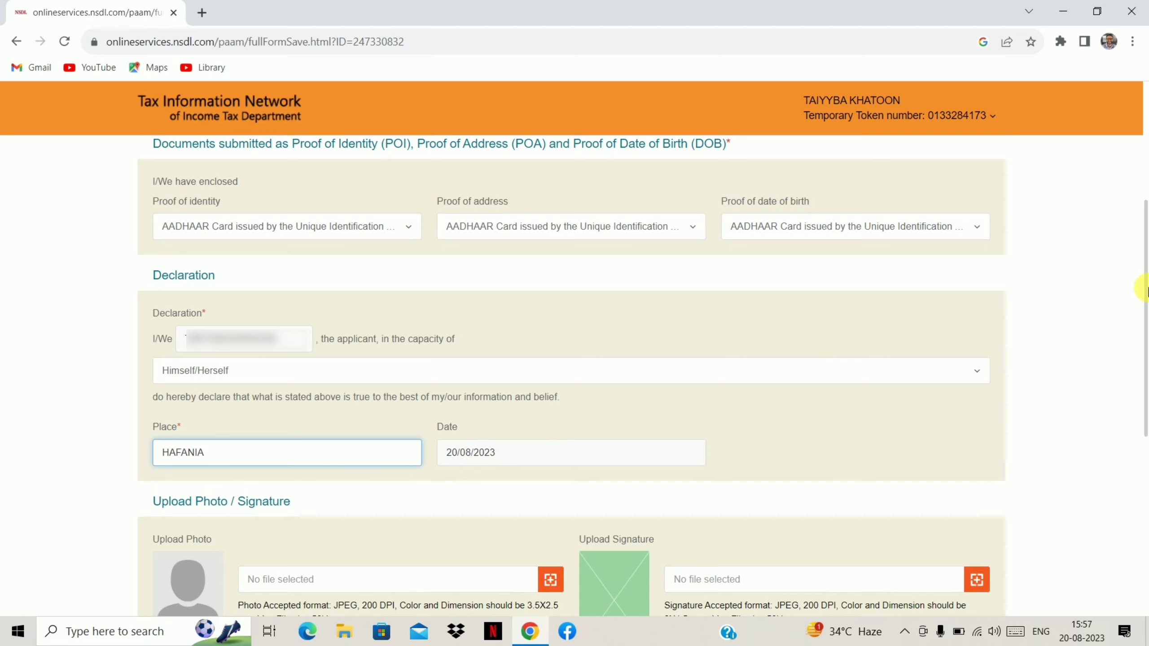
{"action": "left_click_drag", "start_coordinate": [1147, 292], "coordinate": [1147, 409]}
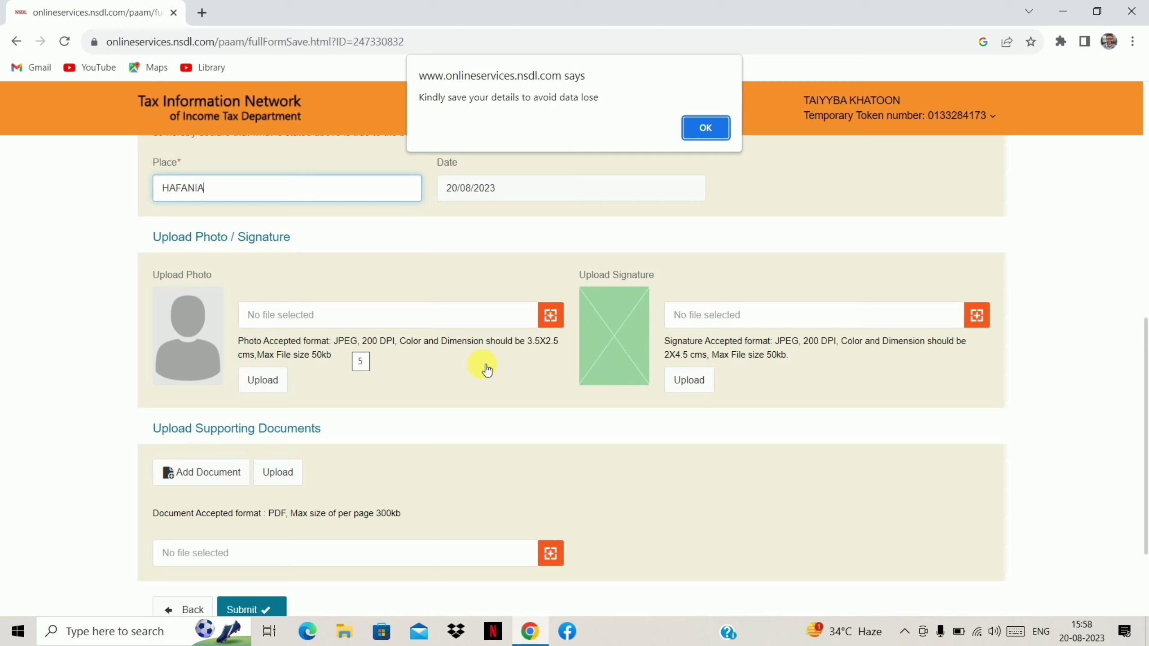
Dismiss the 'Kindly save your details' alert with OK.
{"action": "left_click", "coordinate": [721, 132]}
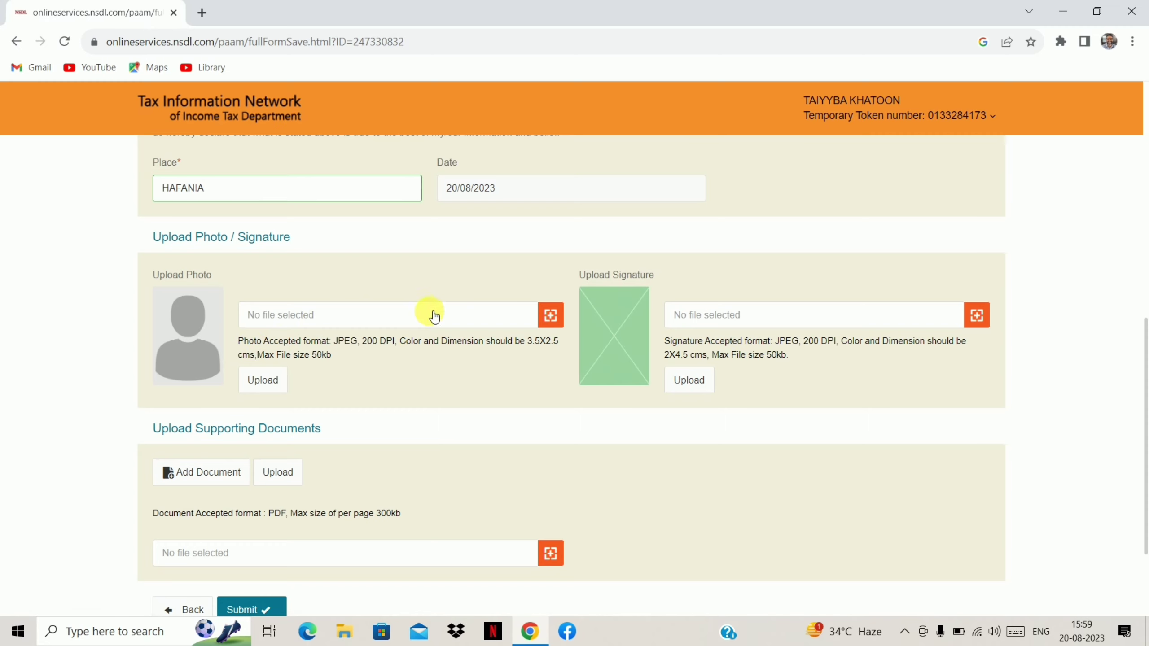
Attach the Desktop photo 64e1df76095f5_download.jpg and upload it as the applicant's photo.
{"action": "left_click", "coordinate": [560, 320]}
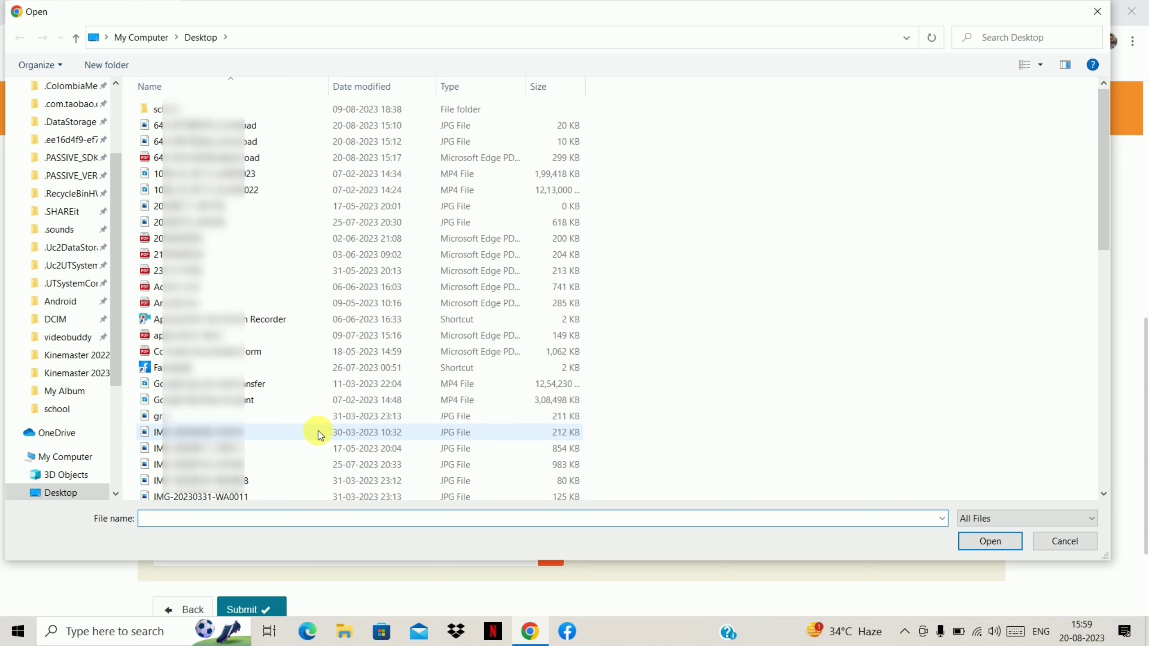
{"action": "left_click", "coordinate": [84, 494]}
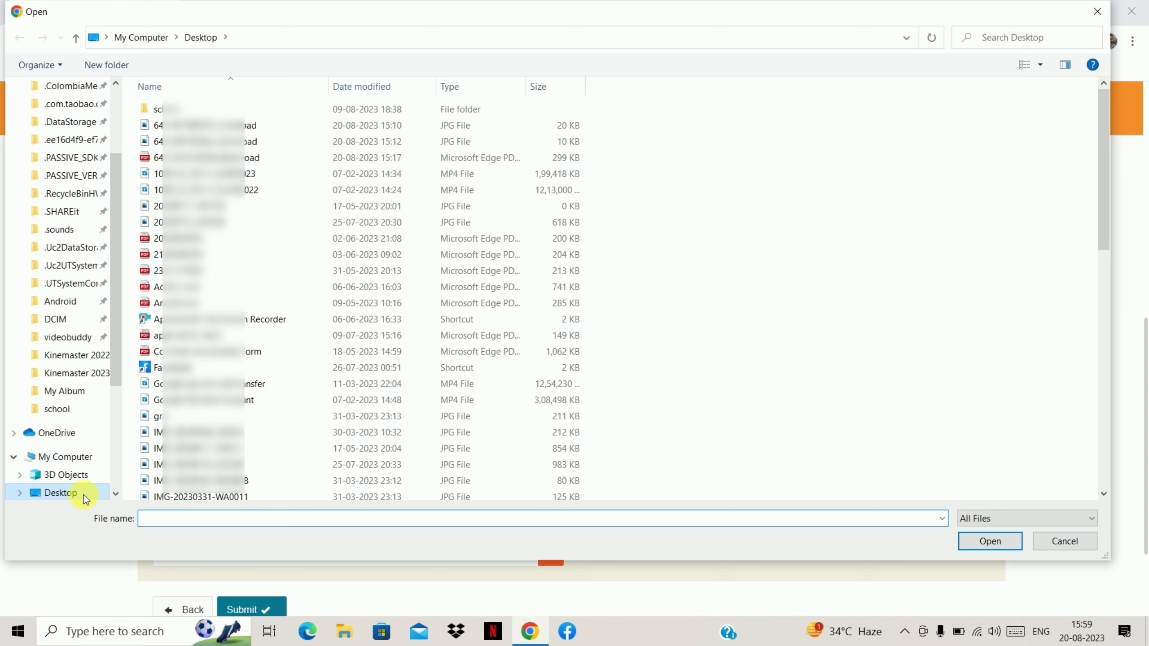
{"action": "left_click", "coordinate": [1032, 67]}
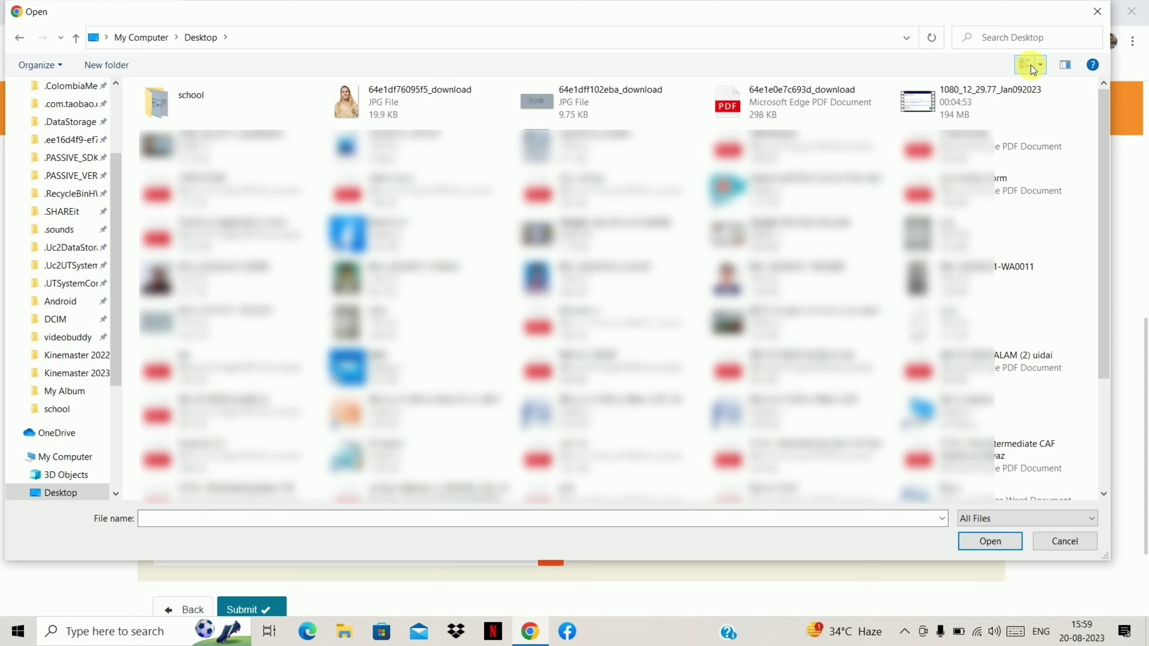
{"action": "left_click", "coordinate": [392, 109]}
{"action": "double_click", "coordinate": [392, 106]}
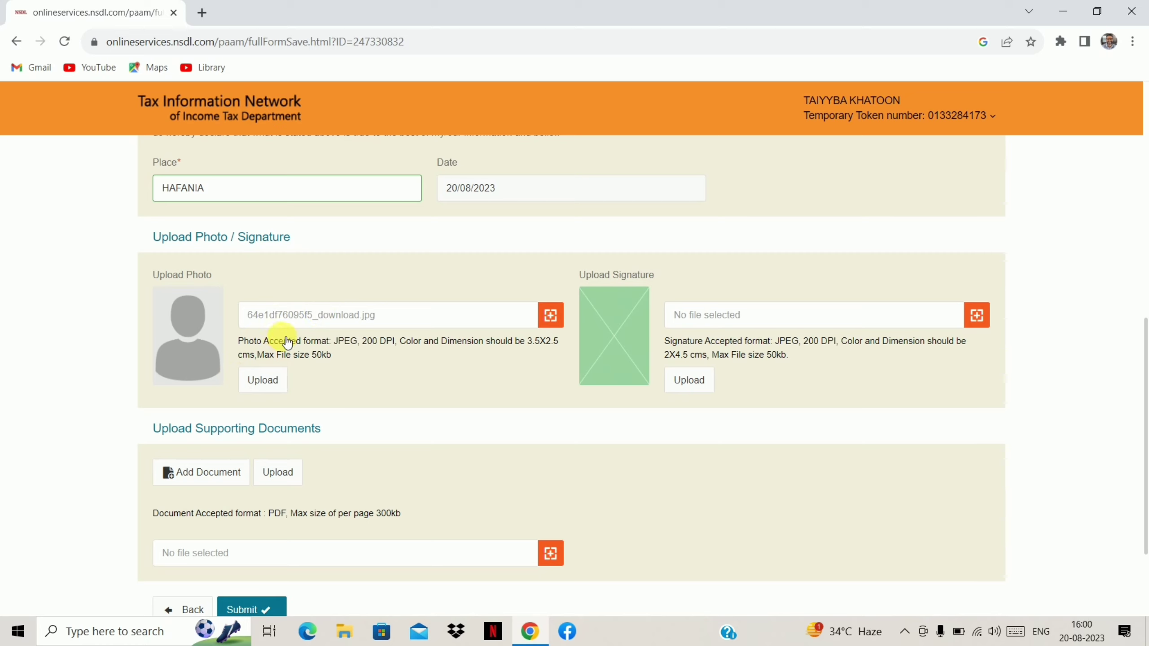
{"action": "left_click", "coordinate": [267, 382]}
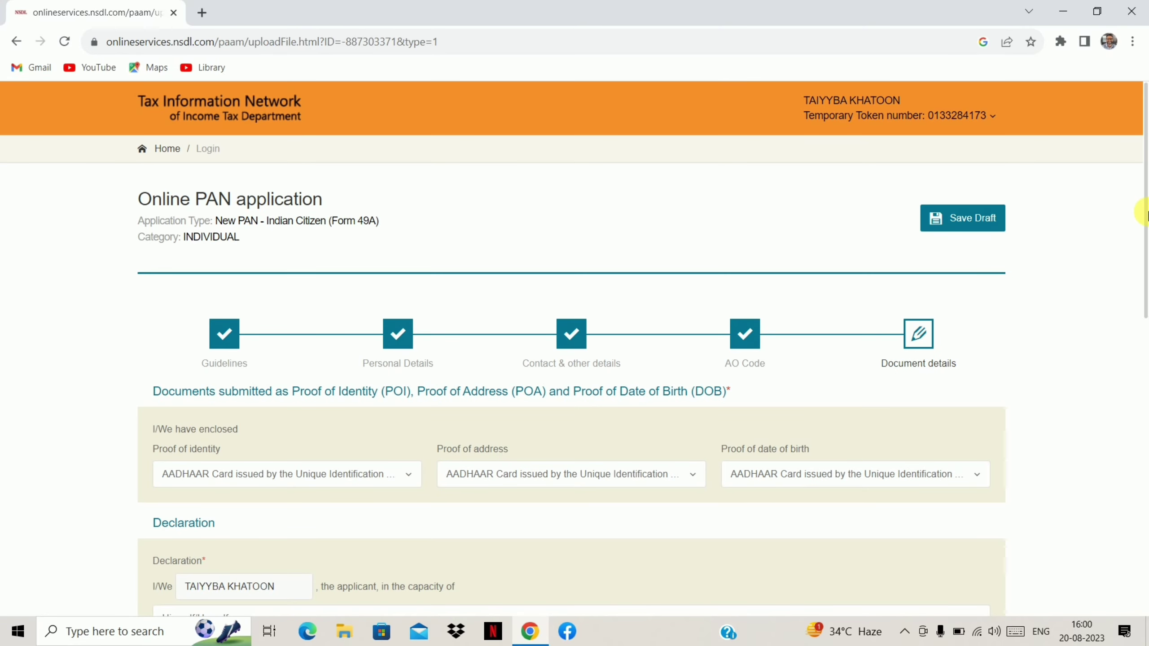
Attach 64e1dff102eba_download.jpg as the applicant's signature and upload it.
{"action": "left_click_drag", "start_coordinate": [1145, 220], "coordinate": [1145, 412]}
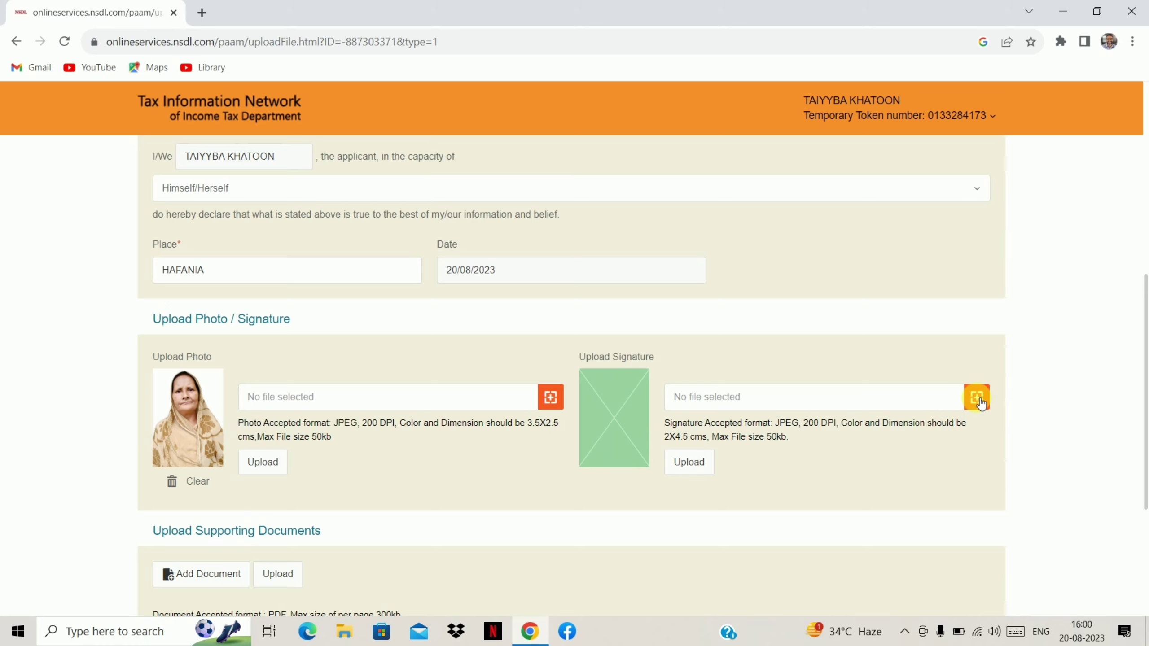
{"action": "left_click", "coordinate": [977, 399]}
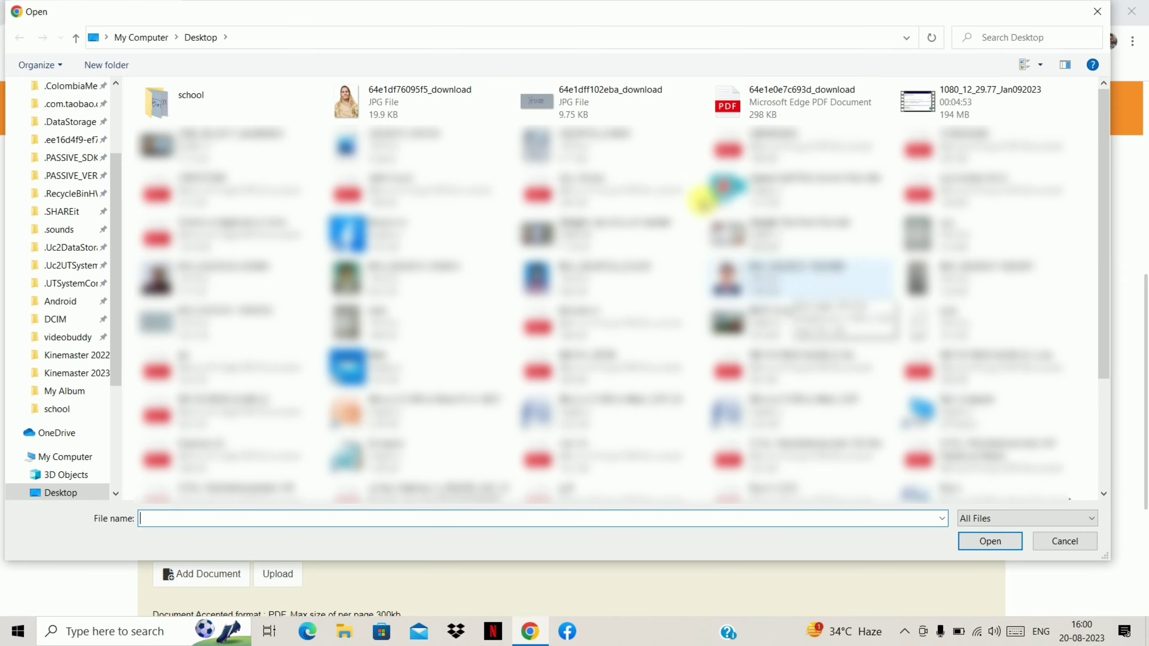
{"action": "left_click", "coordinate": [574, 119]}
{"action": "double_click", "coordinate": [573, 118]}
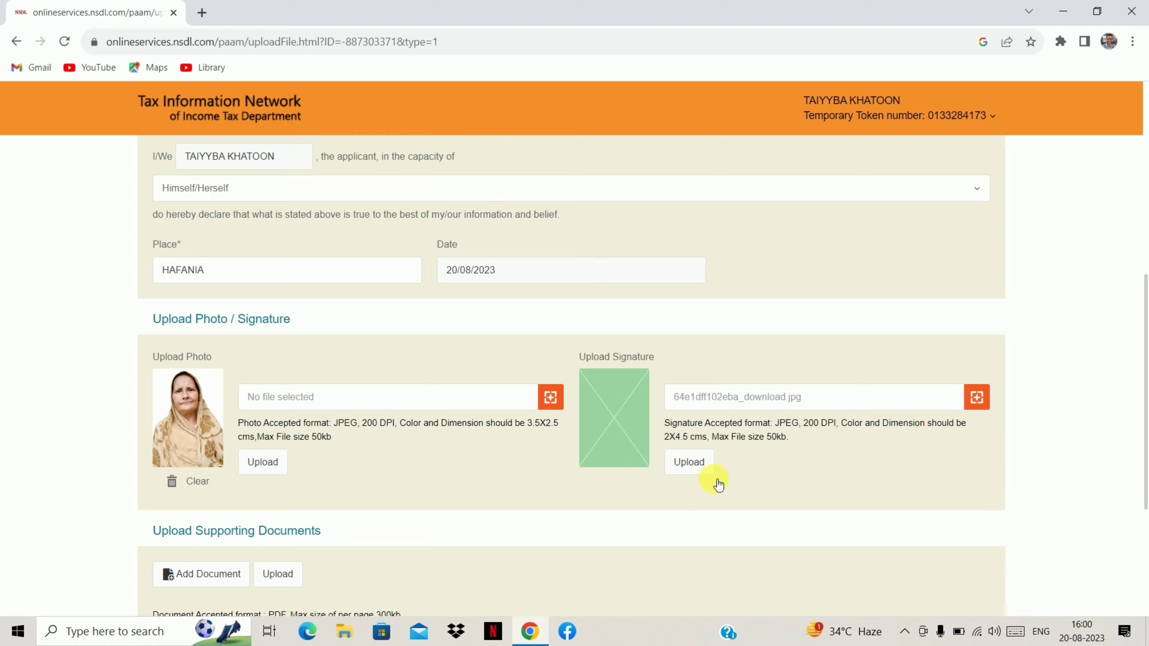
{"action": "left_click", "coordinate": [704, 466]}
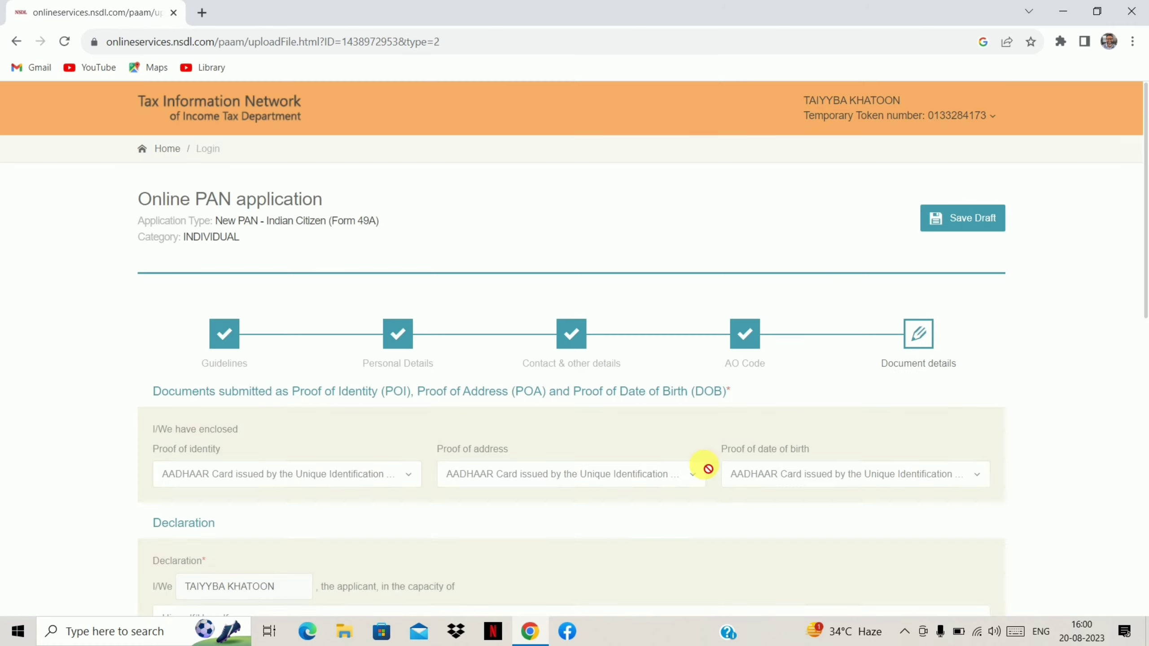
Scroll down to the Upload Photo / Signature and Upload Supporting Documents sections.
{"action": "left_click_drag", "start_coordinate": [1145, 297], "coordinate": [1144, 539]}
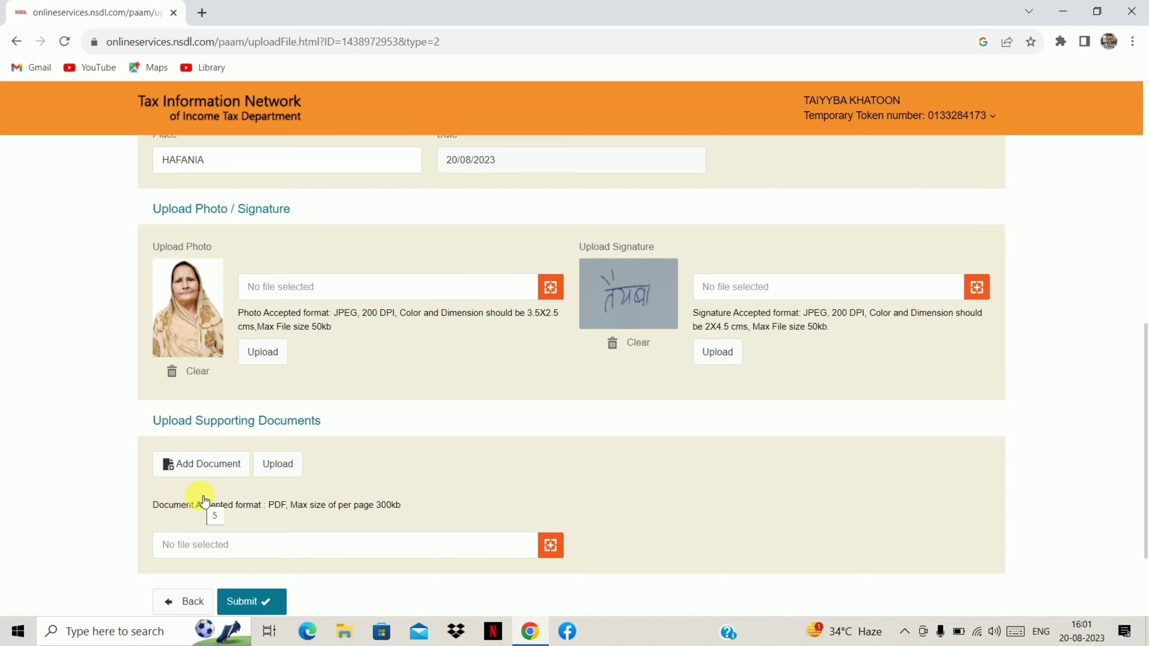
Add a document slot and upload 64e1e0e7c693d_download.pdf under Upload Supporting Documents.
{"action": "left_click", "coordinate": [169, 465]}
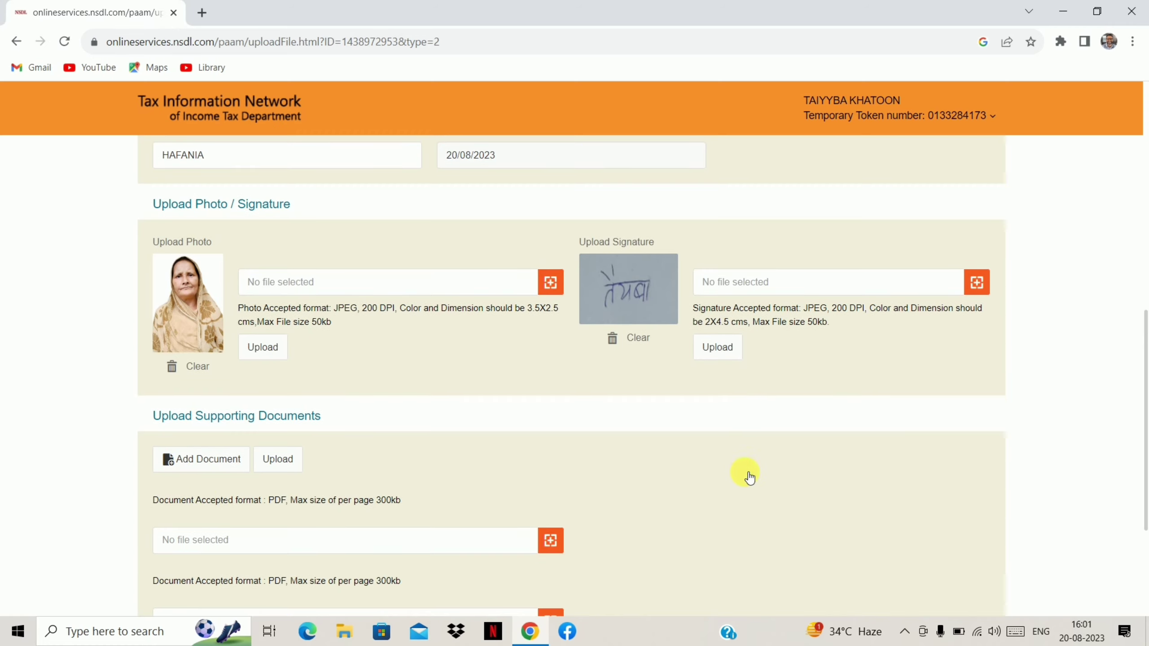
{"action": "left_click", "coordinate": [552, 546]}
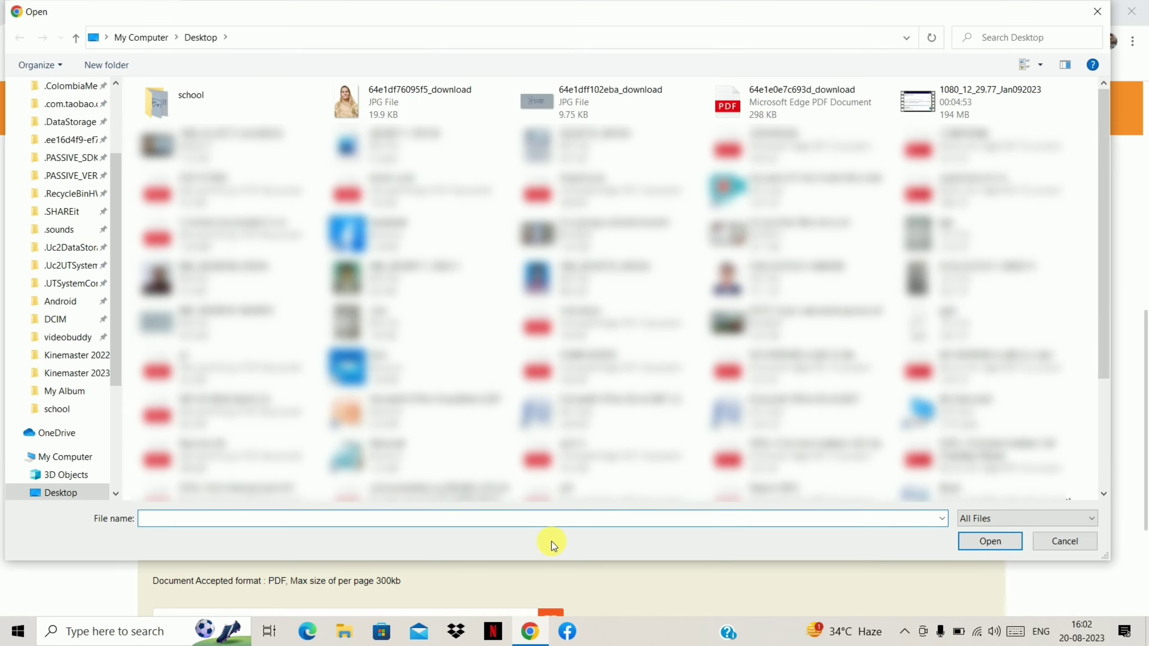
{"action": "double_click", "coordinate": [786, 104]}
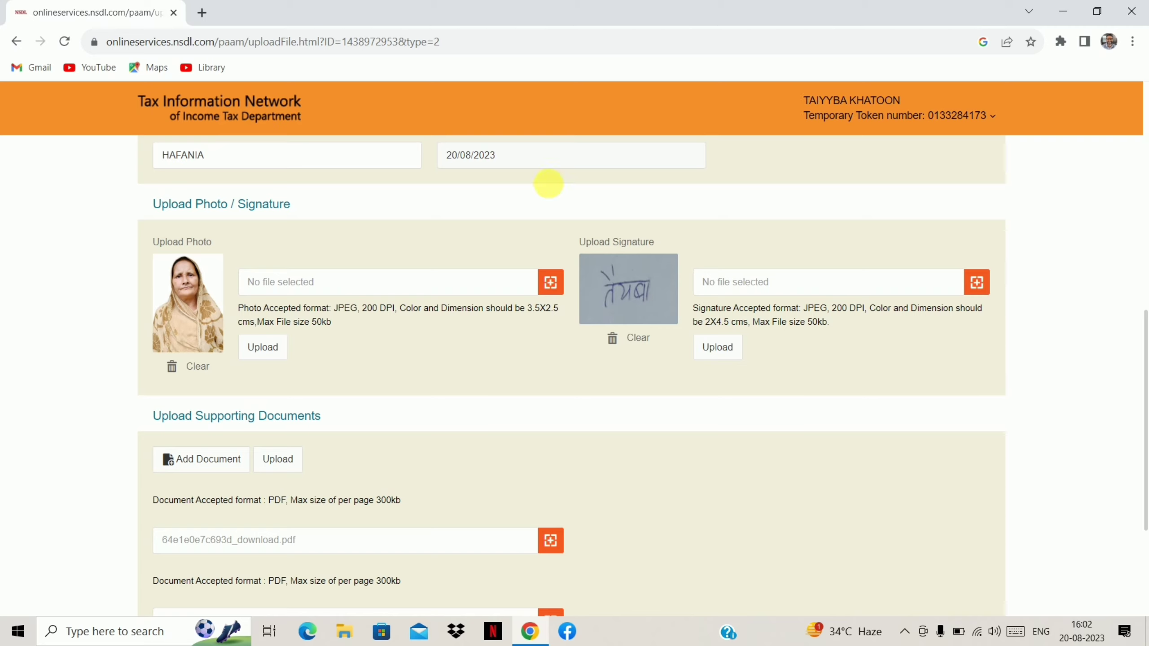
{"action": "left_click", "coordinate": [274, 463]}
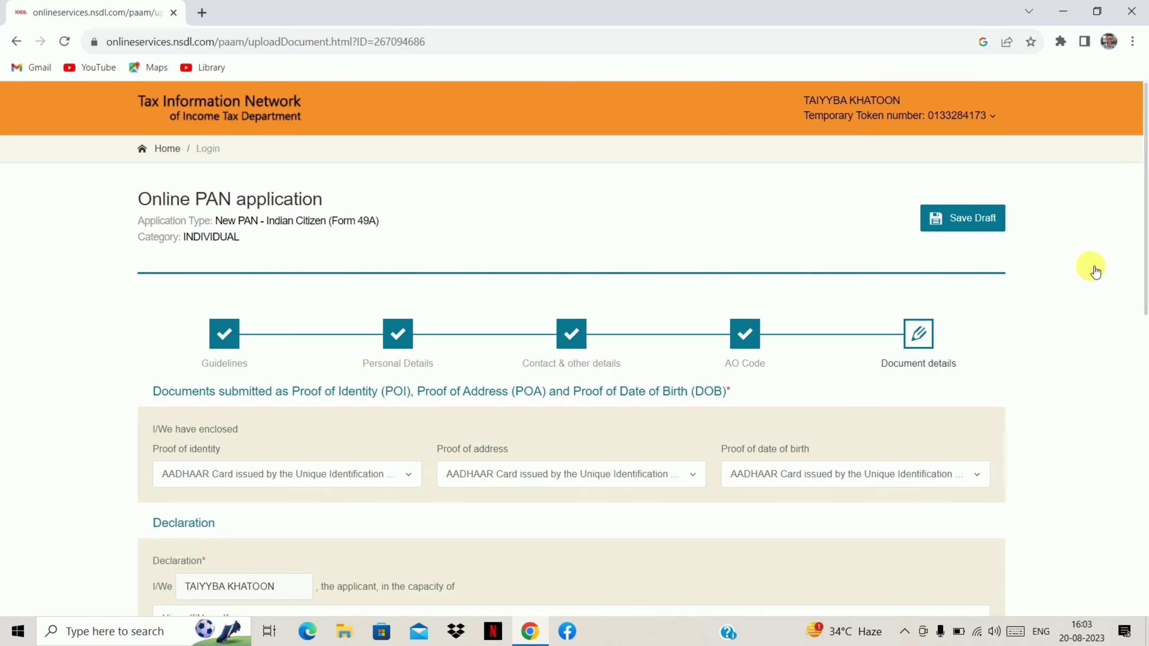
{"action": "left_click_drag", "start_coordinate": [1145, 233], "coordinate": [1145, 571]}
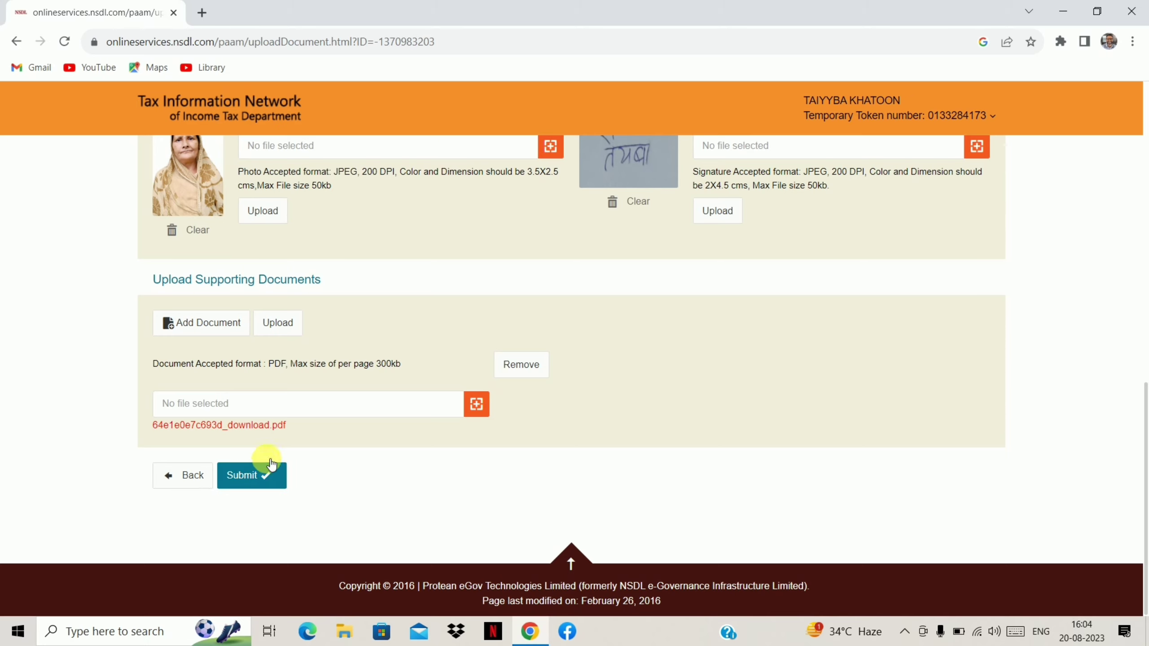
Submit the form, enter the applicant's first eight Aadhaar digits, and review the Form 49A summary.
{"action": "left_click", "coordinate": [265, 476]}
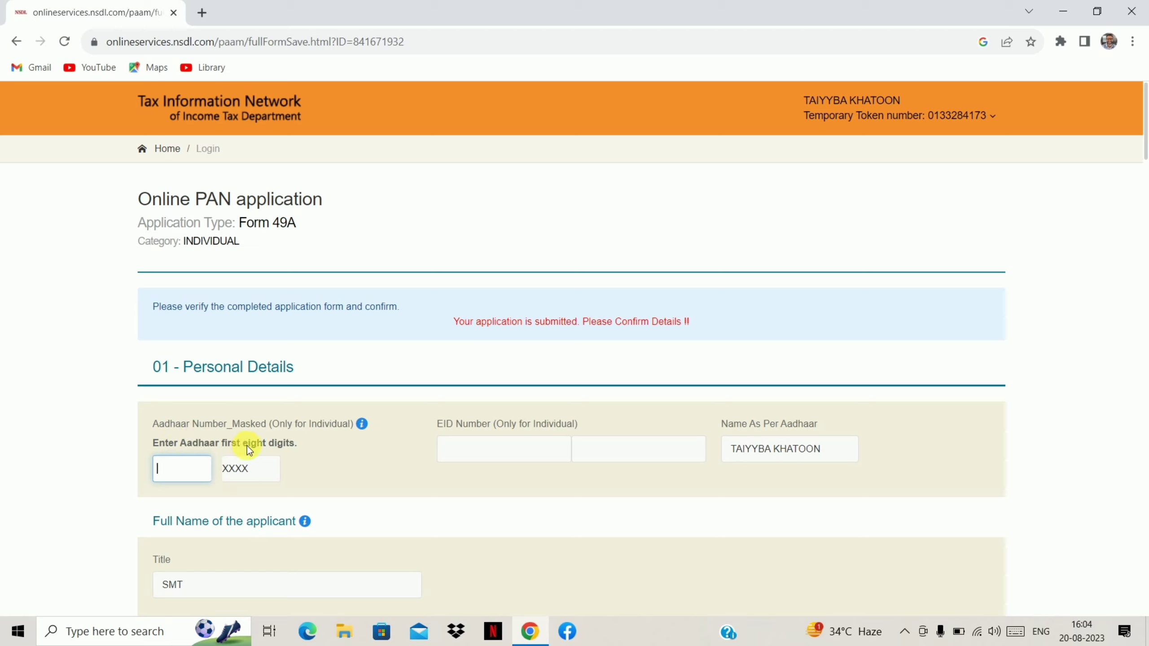
{"action": "left_click", "coordinate": [177, 471]}
{"action": "type", "text": "xxxxxxx5"}
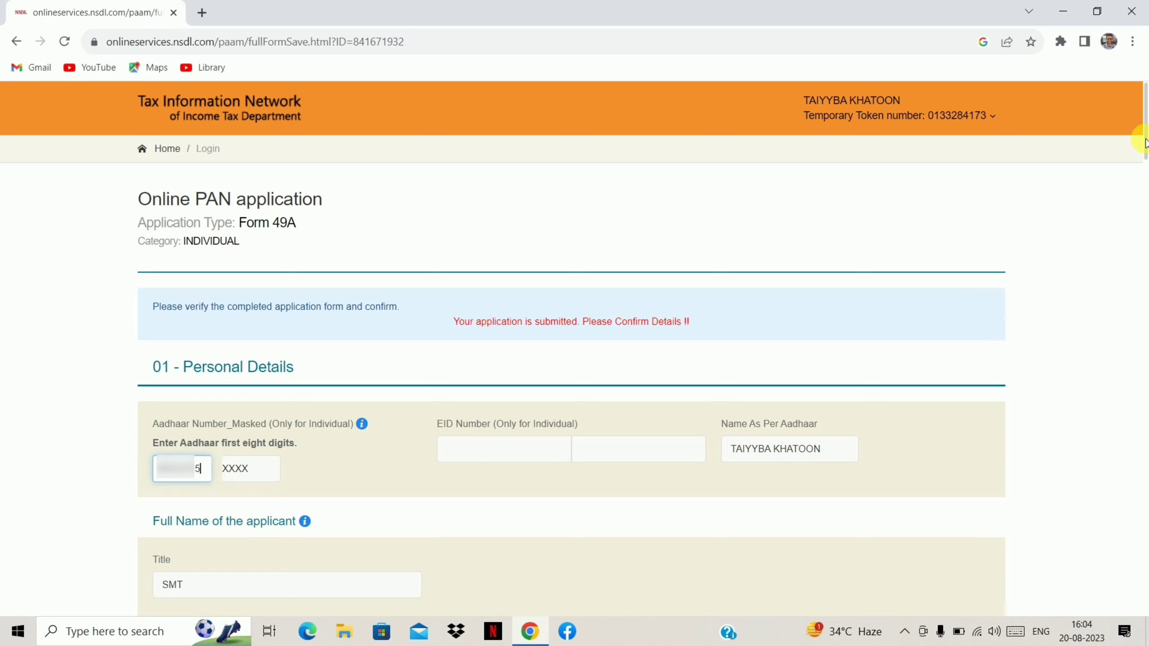
{"action": "left_click_drag", "start_coordinate": [1146, 144], "coordinate": [1146, 186]}
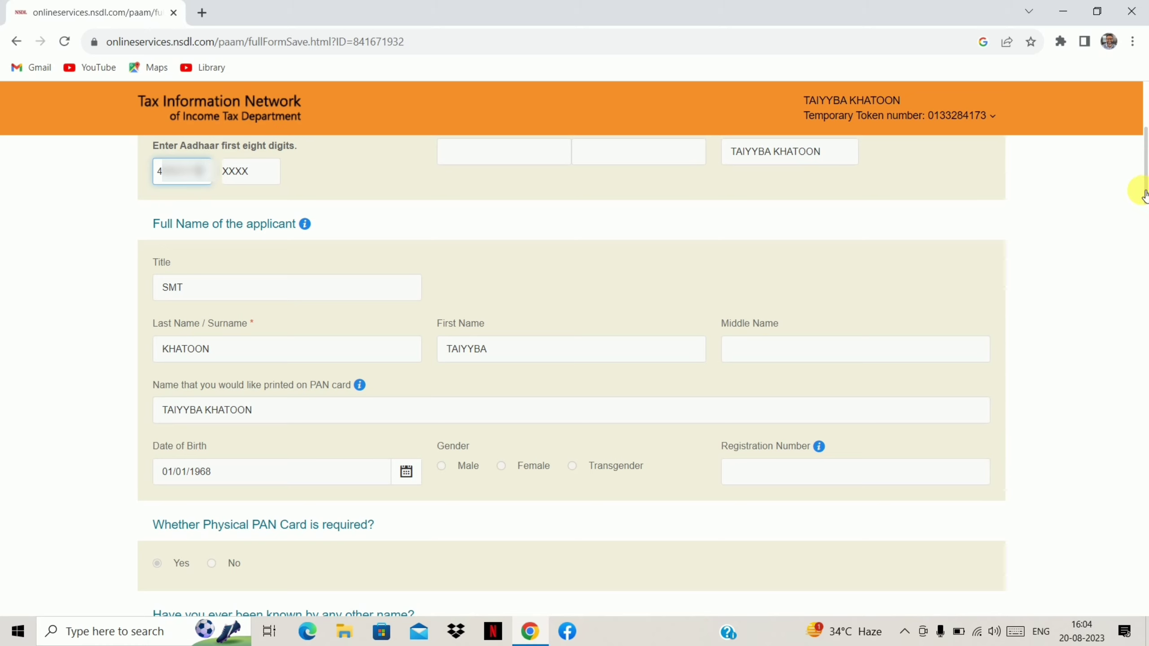
{"action": "left_click_drag", "start_coordinate": [1145, 193], "coordinate": [1145, 609]}
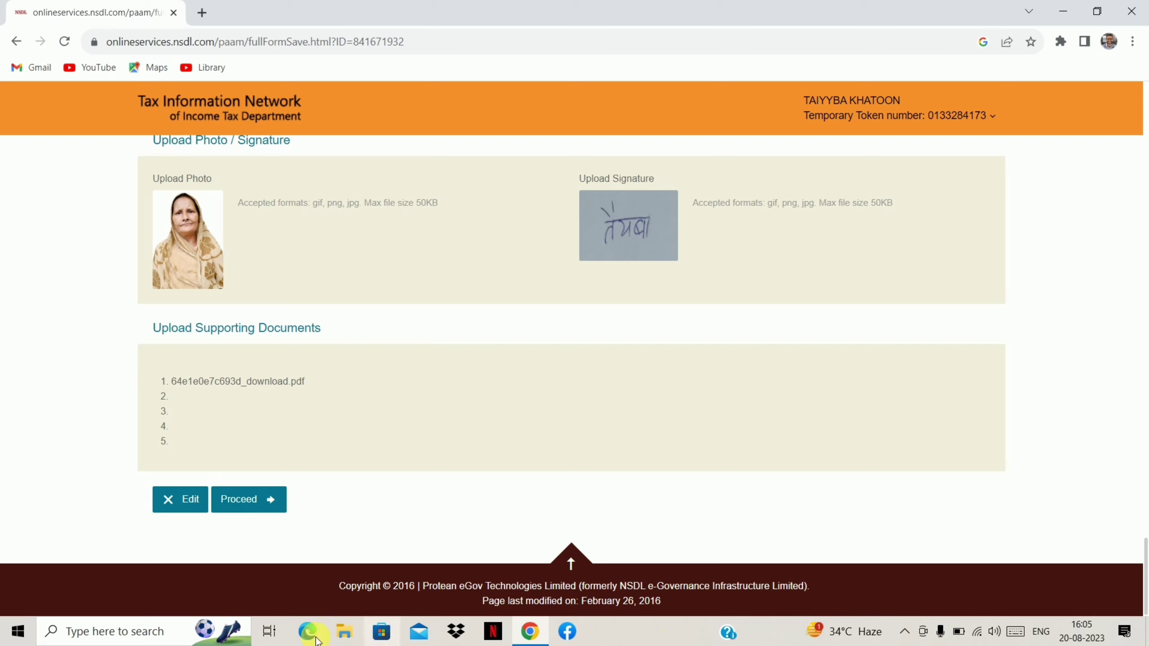
Proceed from the review page to the Payment page.
{"action": "left_click", "coordinate": [262, 506]}
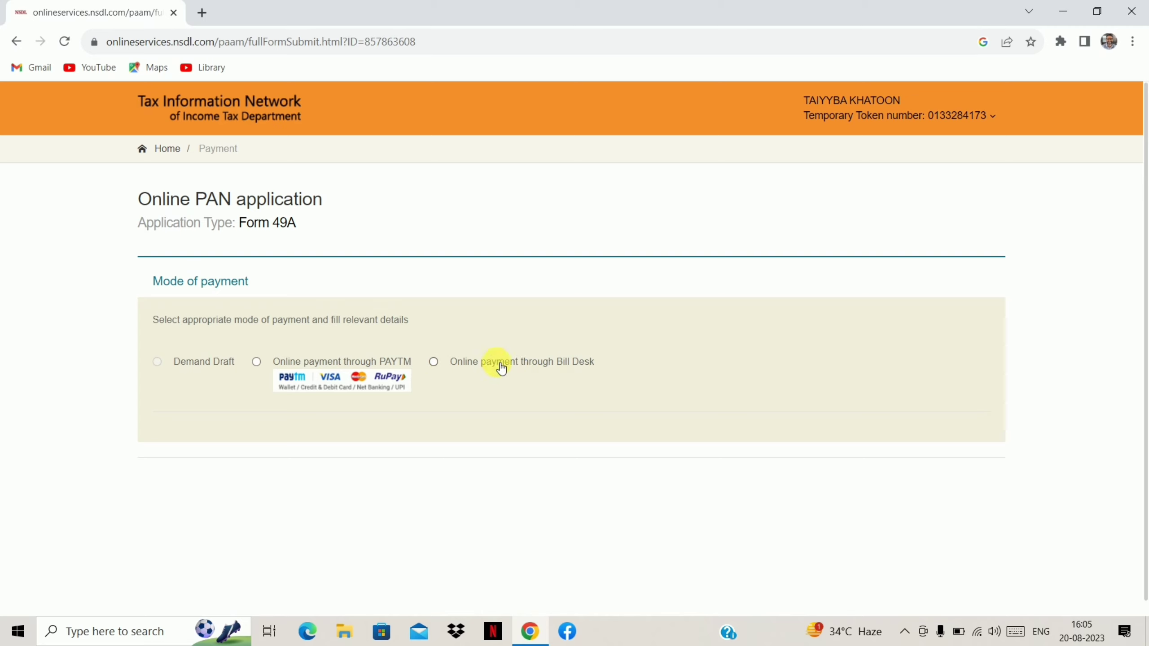
Choose 'Online payment through PAYTM' and agree to the terms of service.
{"action": "left_click", "coordinate": [256, 362]}
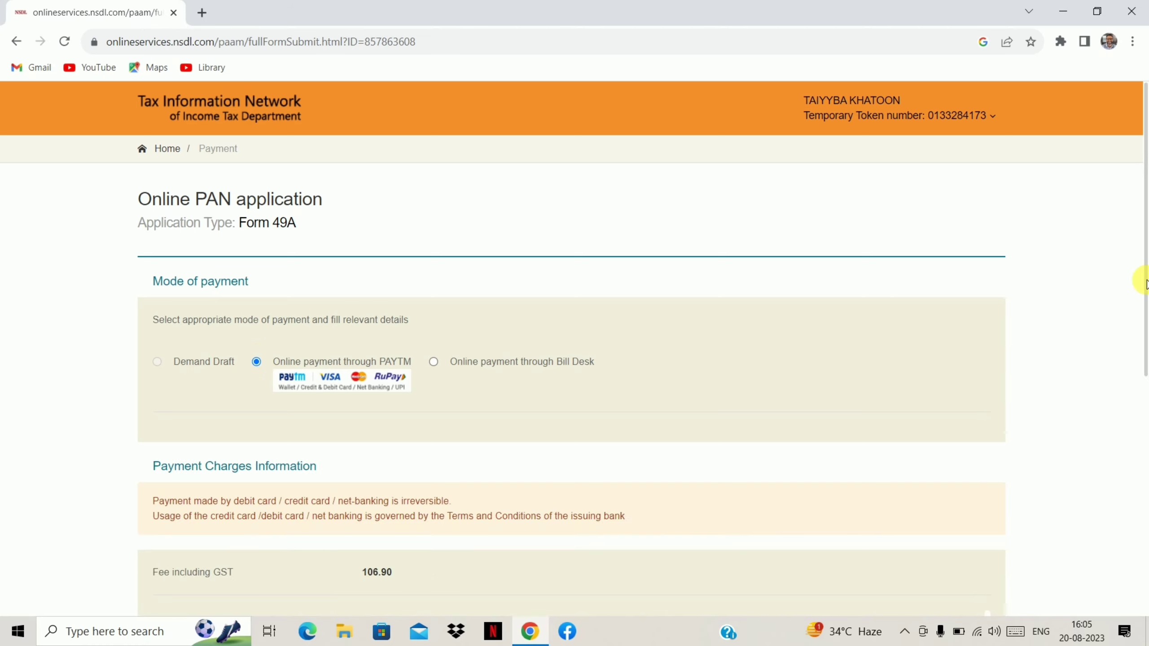
{"action": "left_click_drag", "start_coordinate": [1146, 281], "coordinate": [1146, 548]}
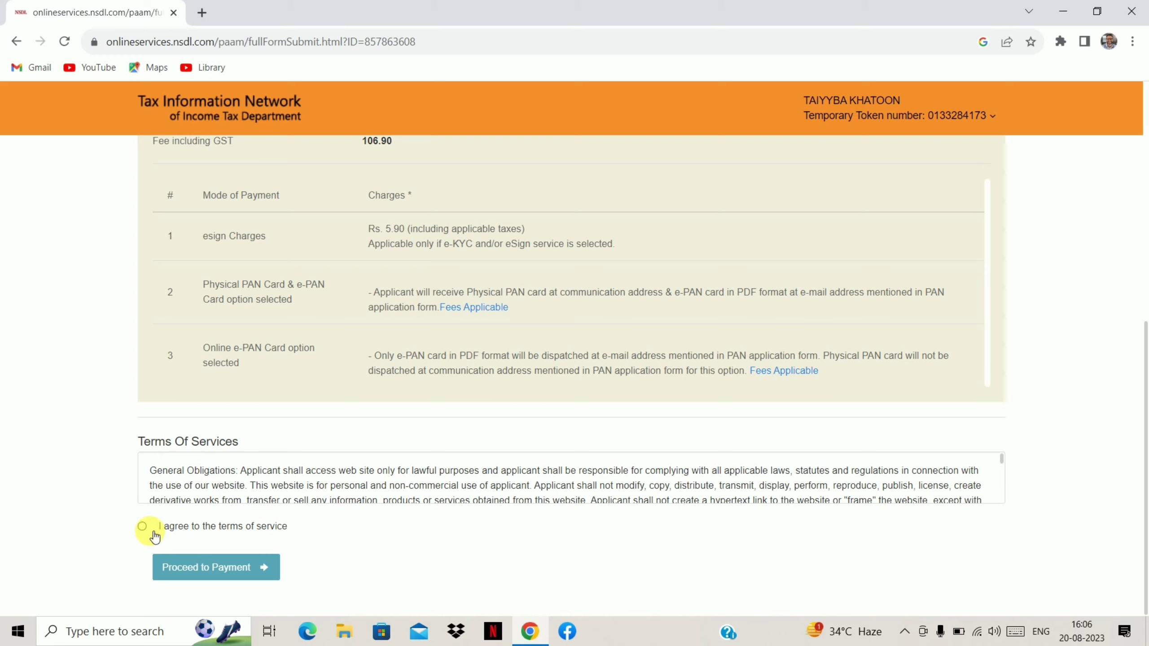
{"action": "left_click", "coordinate": [141, 526]}
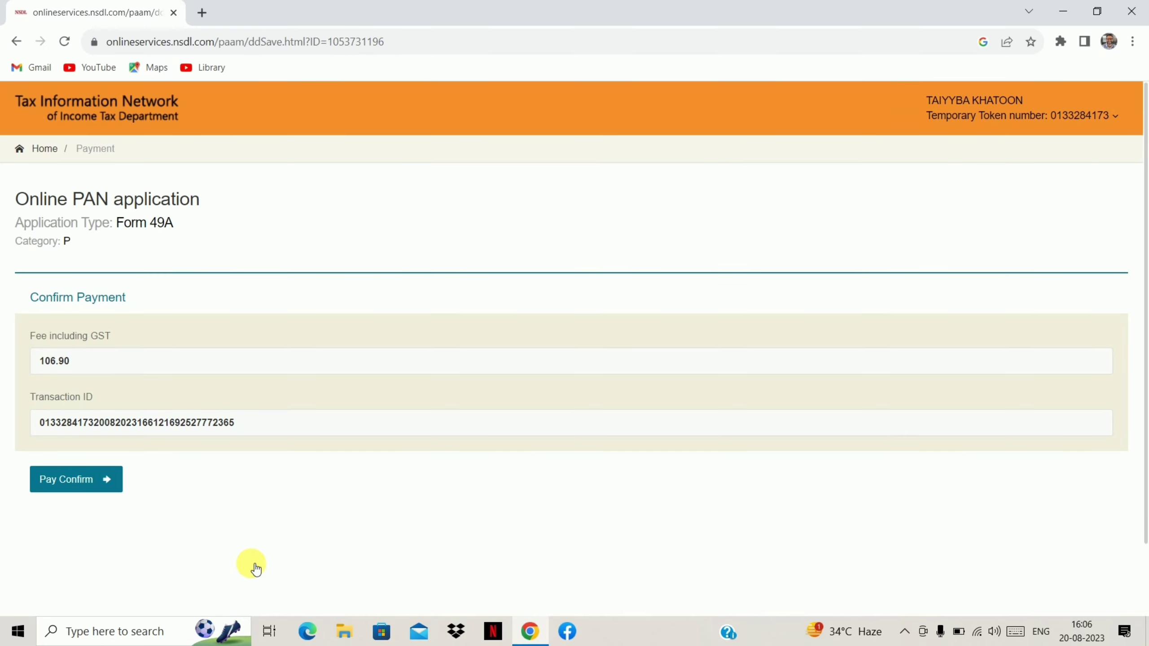
Confirm the ₹106.90 payment and view the Paytm checkout's QR, card, UPI and net banking options.
{"action": "left_click", "coordinate": [81, 489]}
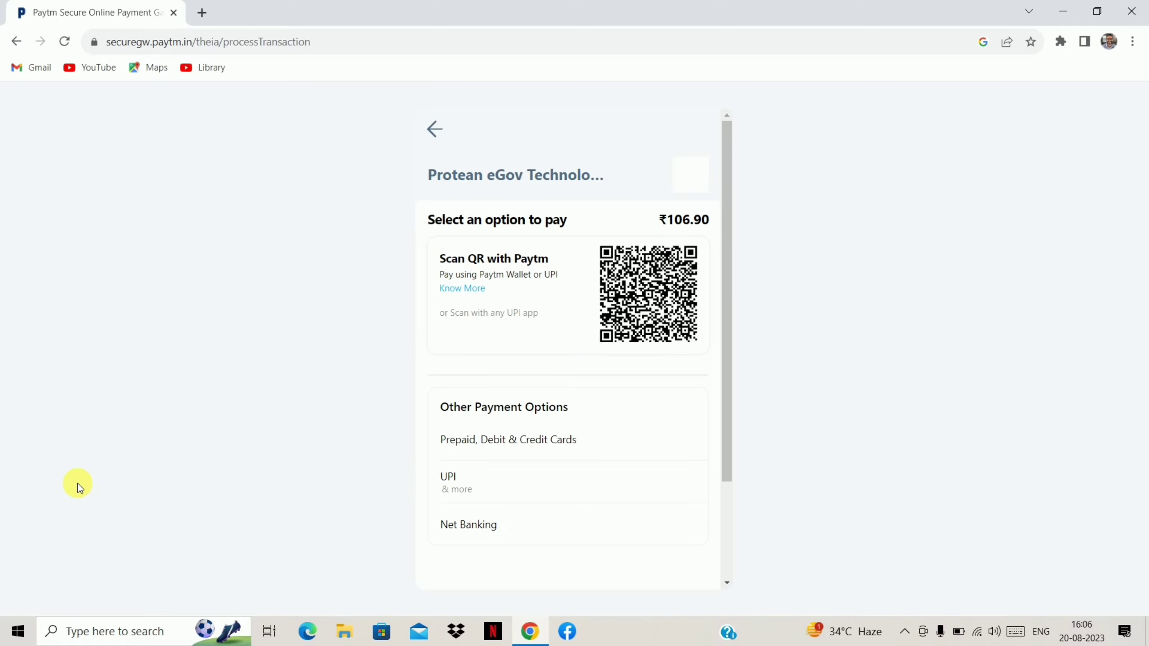
{"action": "scroll", "coordinate": [441, 159], "scroll_direction": "down", "scroll_amount": 3}
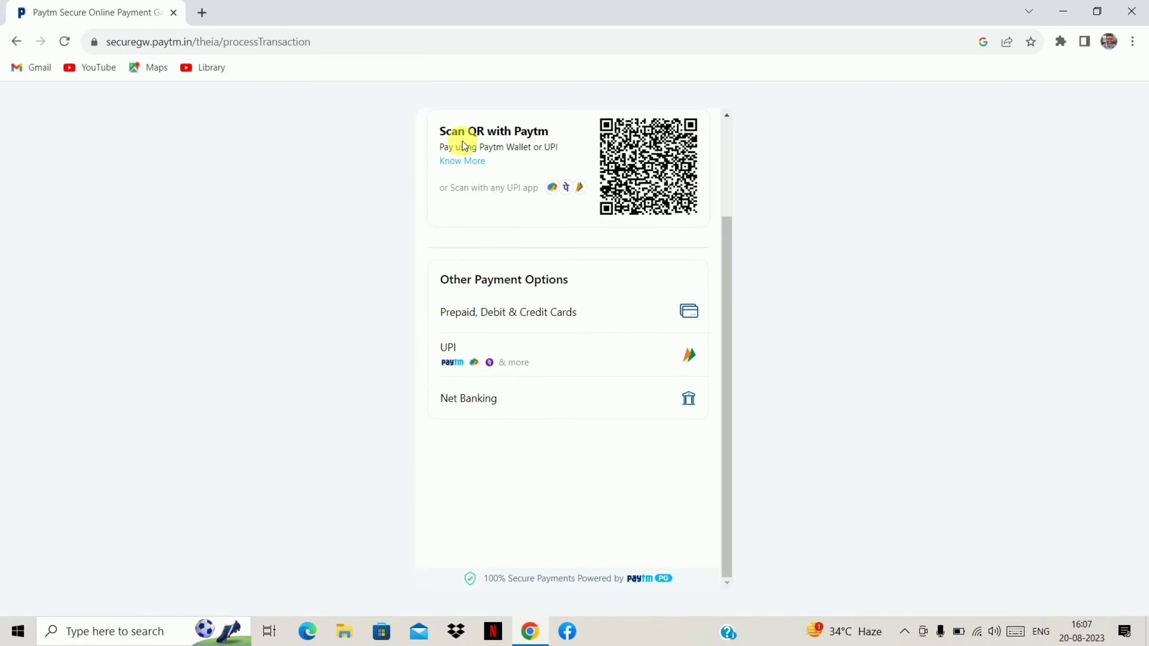